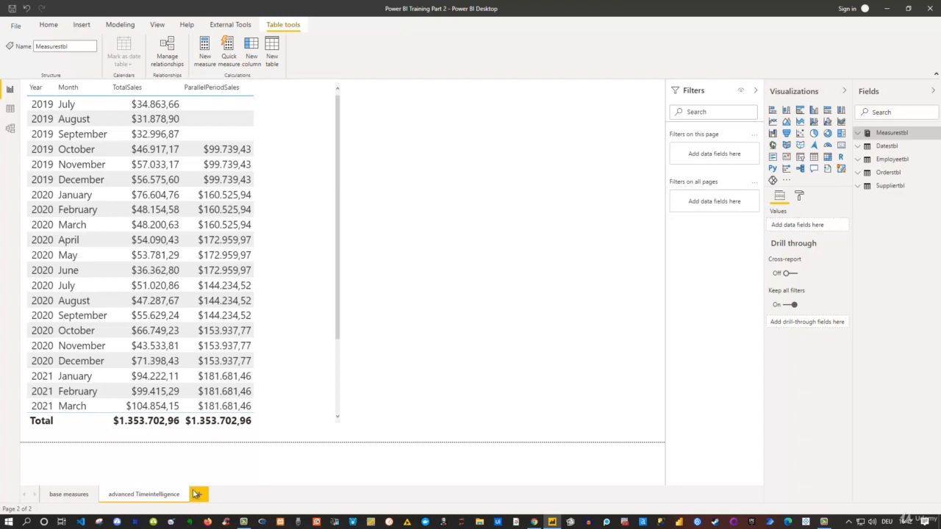
# Step: Add a new report page and rename it SalesRanking
pyautogui.click(197, 496)
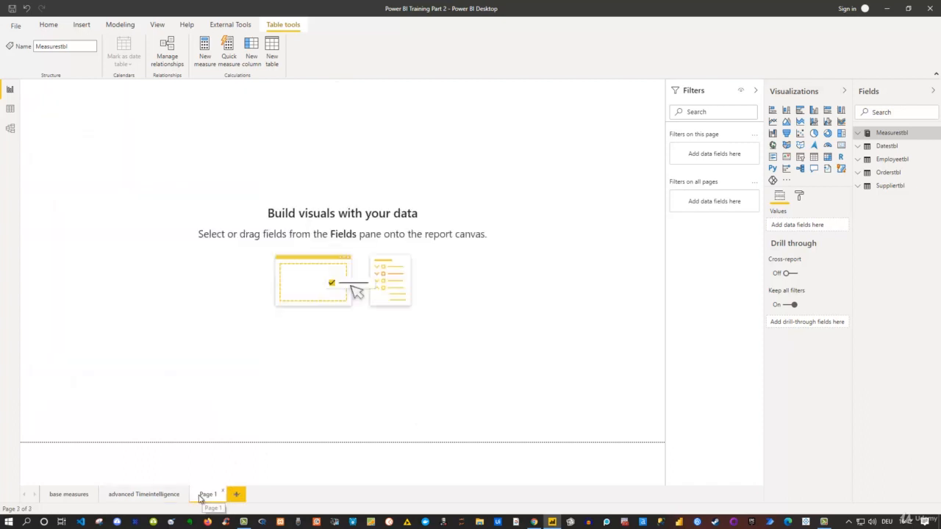
pyautogui.rightClick(204, 498)
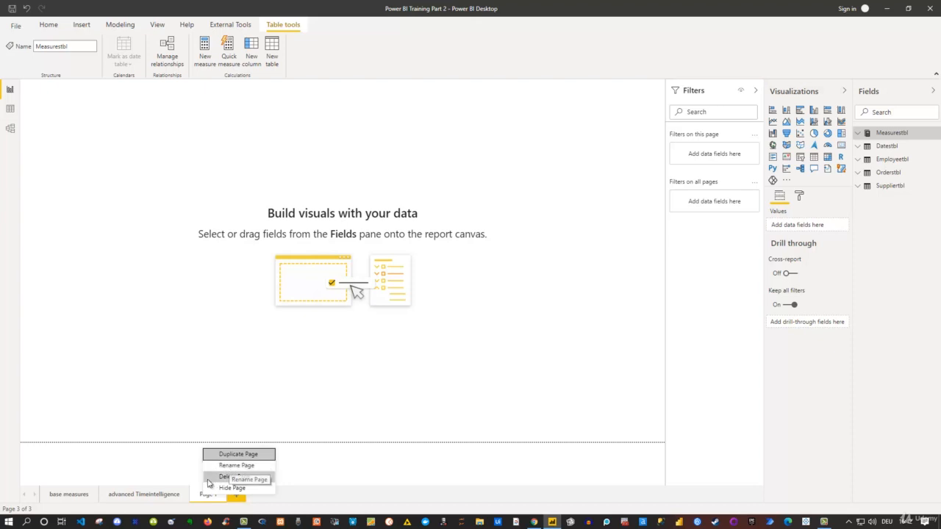
pyautogui.click(200, 499)
pyautogui.doubleClick(199, 499)
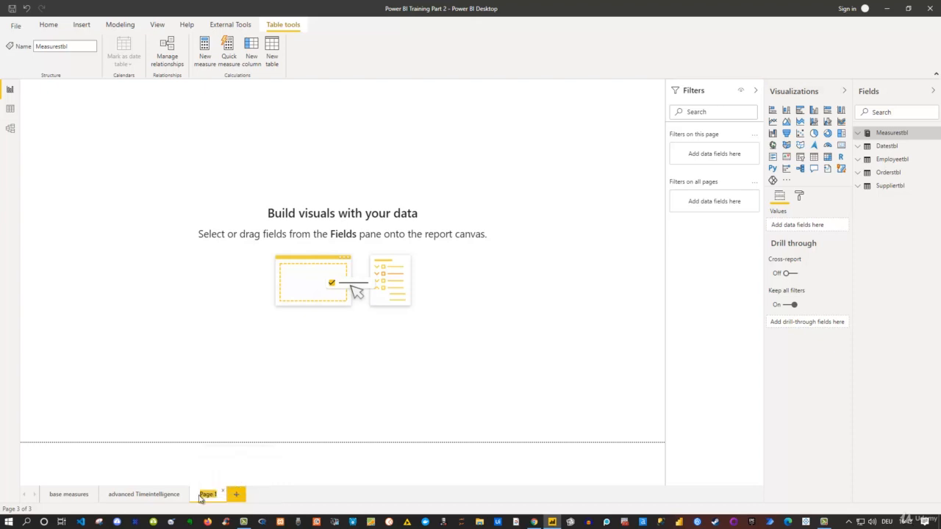
pyautogui.write('ealesRank')
pyautogui.press('Return')
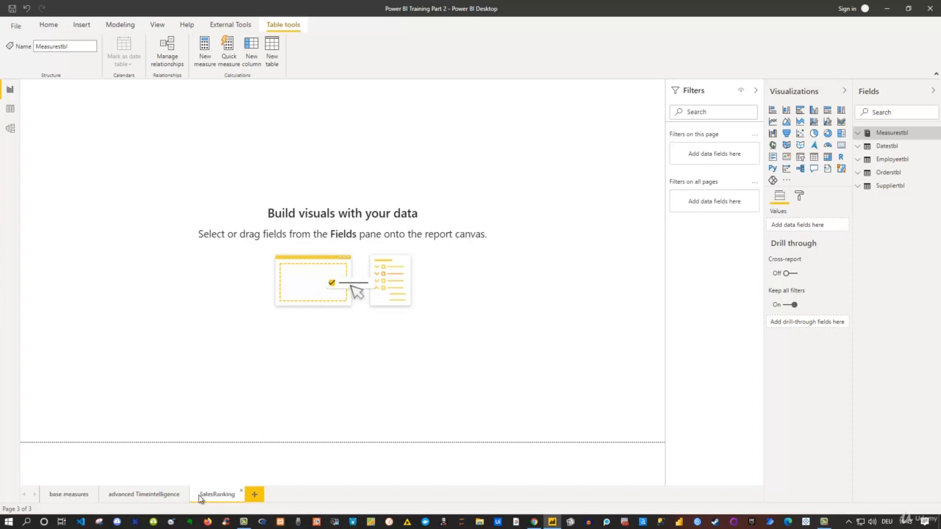
# Step: Insert a table visual on the empty page and fill it with Category from Orderstbl
pyautogui.click(198, 358)
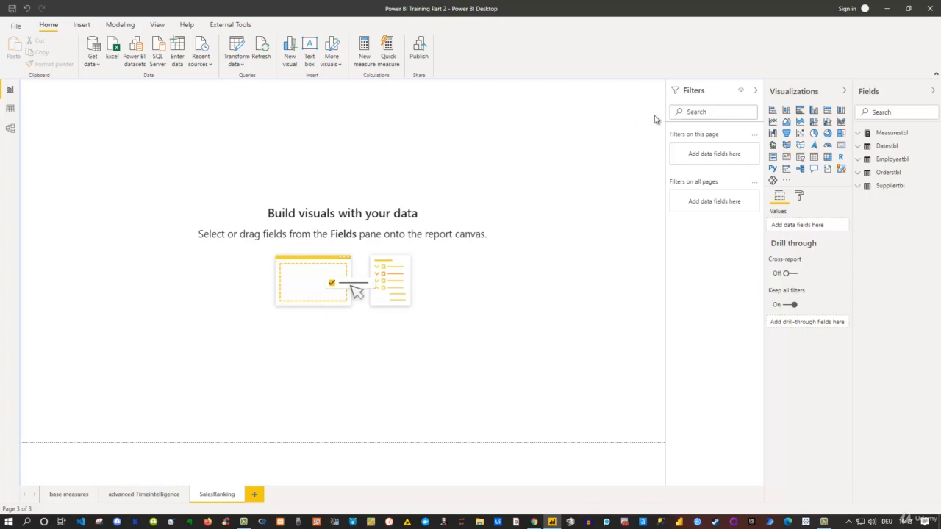
pyautogui.click(814, 157)
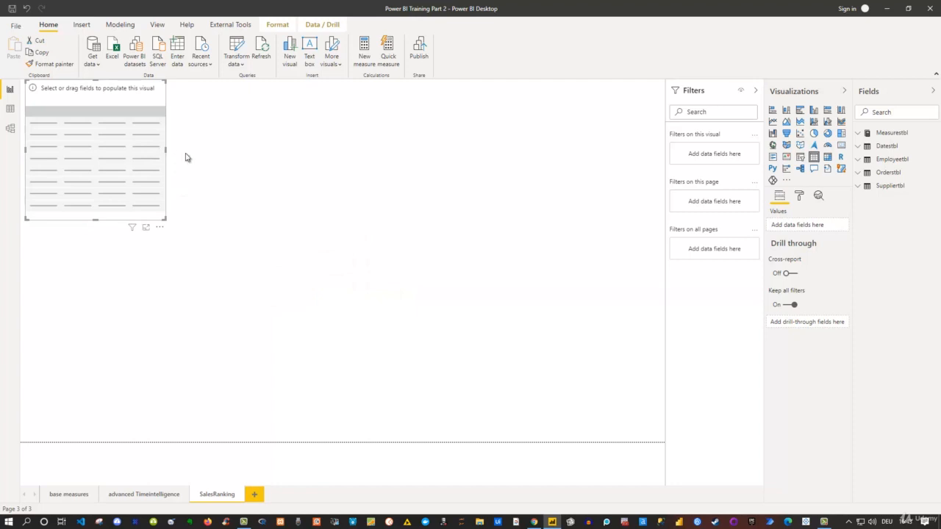
pyautogui.click(859, 175)
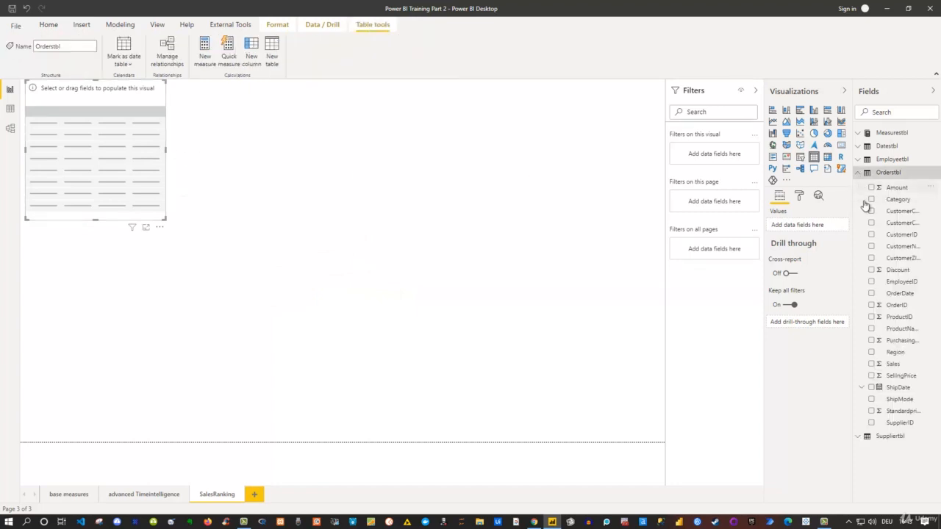
pyautogui.click(871, 202)
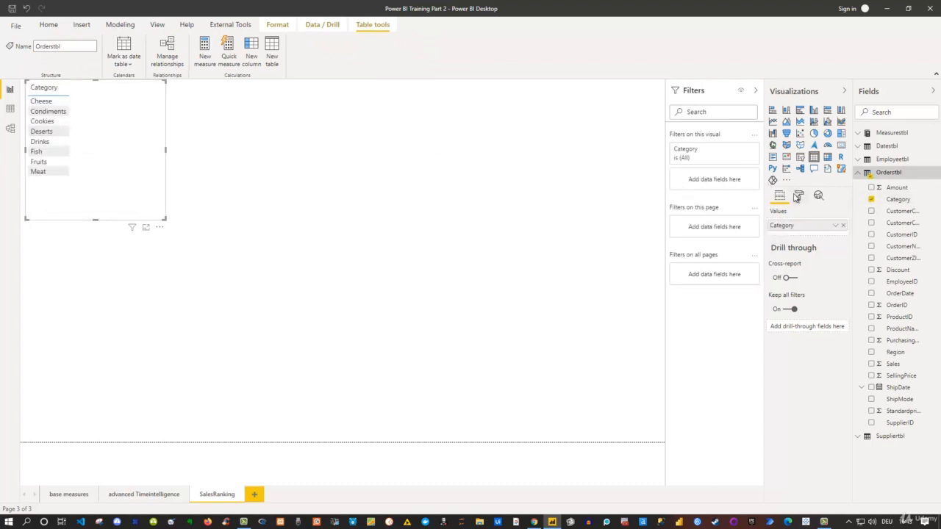
# Step: Set the text size of the table's values to 15 pt and enlarge the visual slightly
pyautogui.click(799, 195)
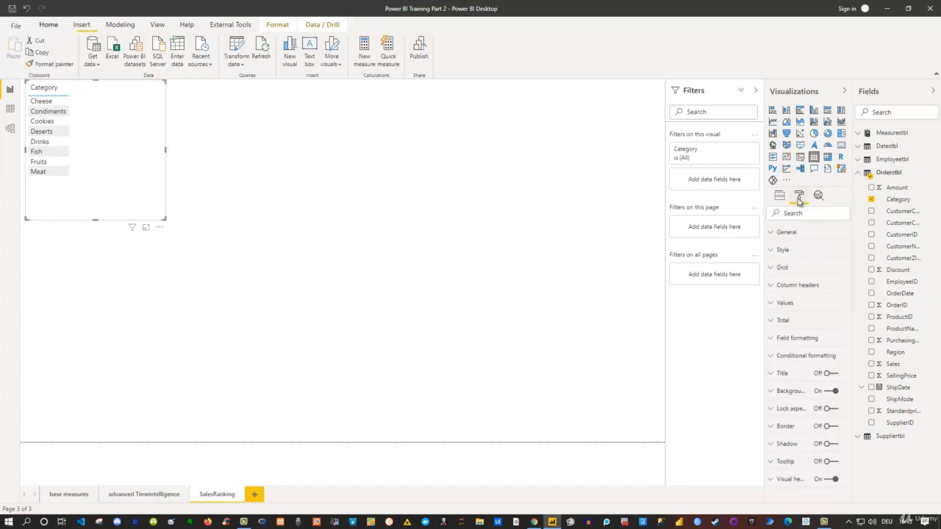
pyautogui.click(774, 302)
pyautogui.scroll(-3, 827, 435)
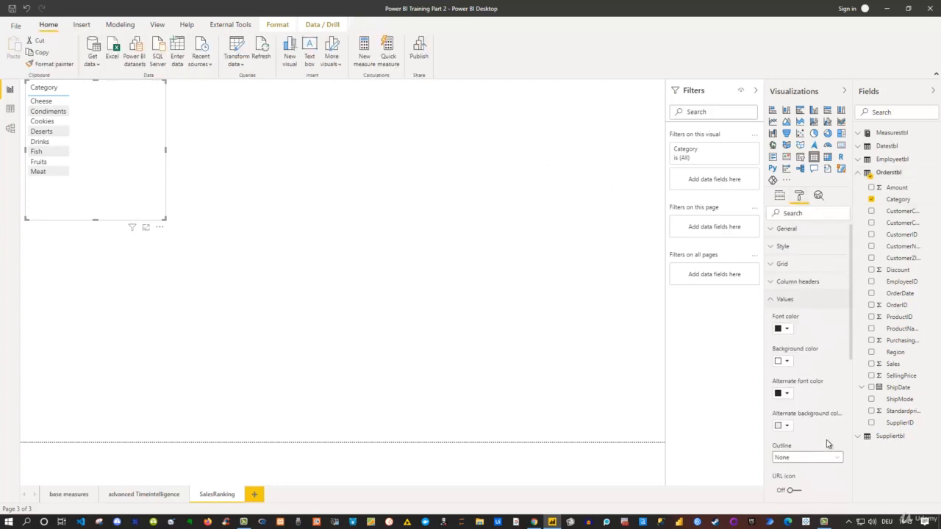
pyautogui.doubleClick(780, 495)
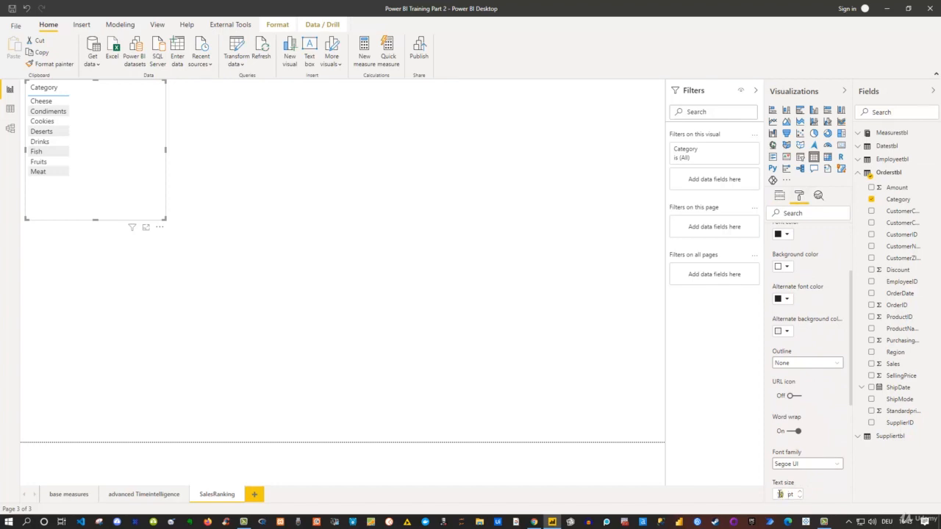
pyautogui.write('15')
pyautogui.press('Return')
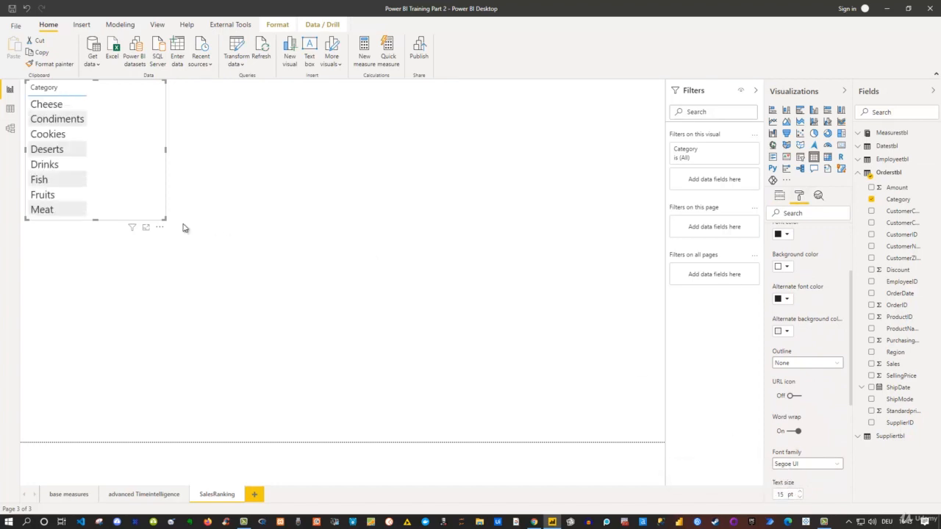
pyautogui.moveTo(166, 220); pyautogui.dragTo(176, 252)
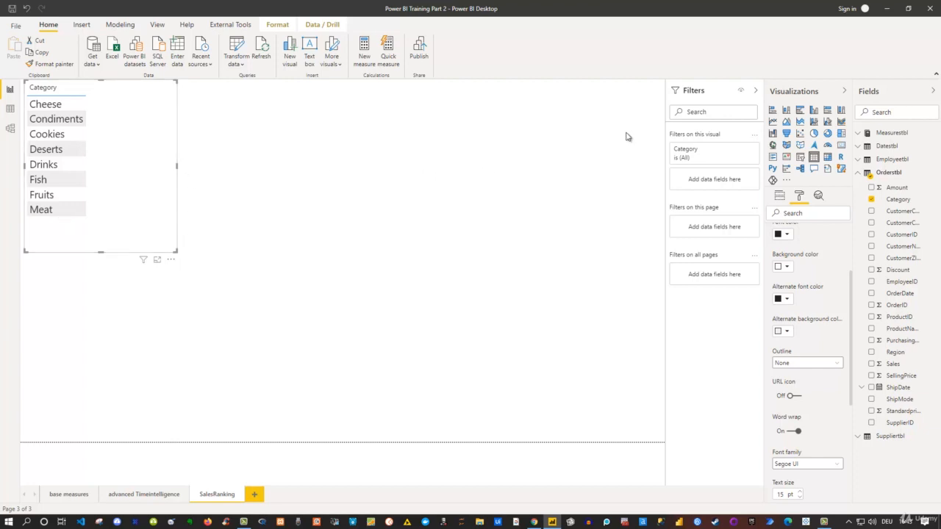
# Step: Add the TotalSales measure from Measurestbl to the category table and return to its field list
pyautogui.click(858, 136)
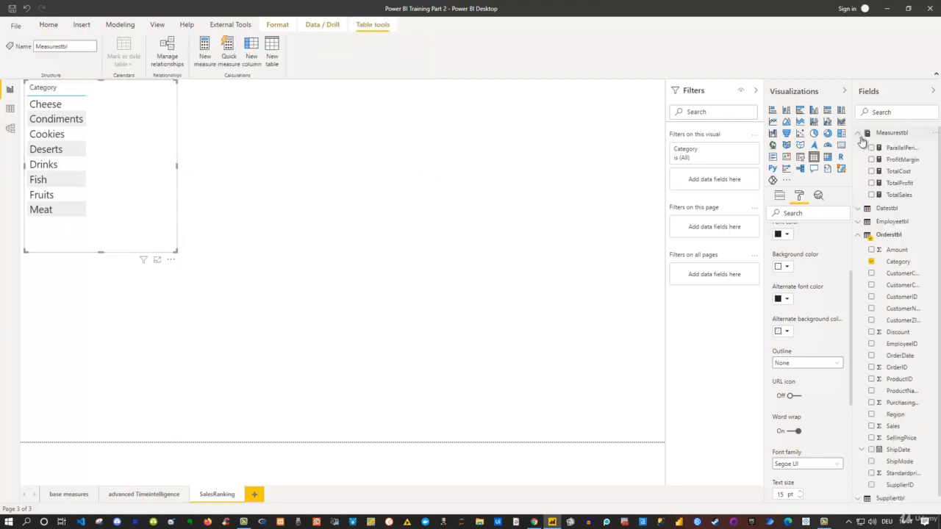
pyautogui.click(857, 133)
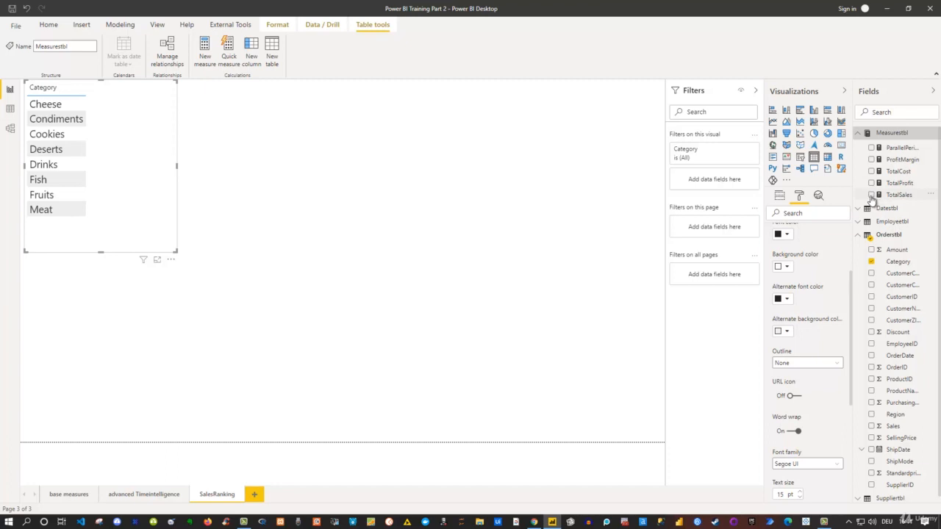
pyautogui.click(871, 195)
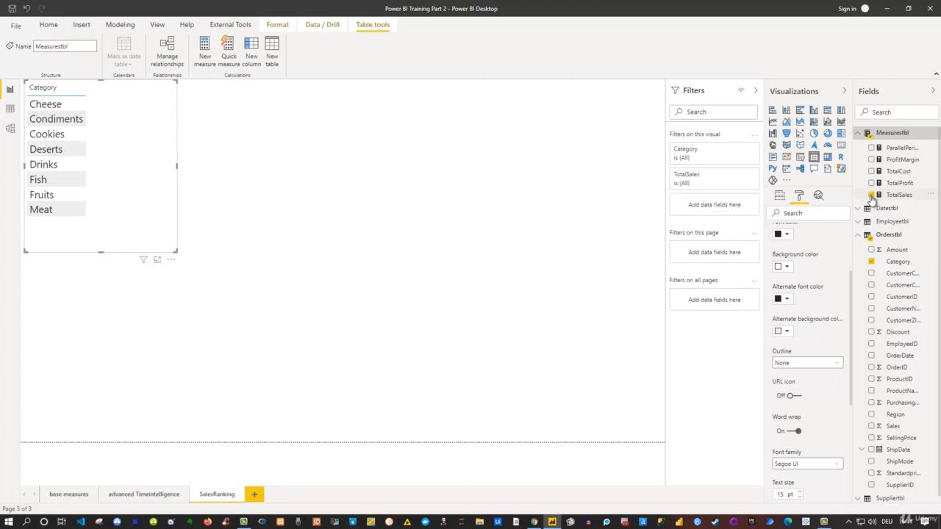
pyautogui.click(779, 197)
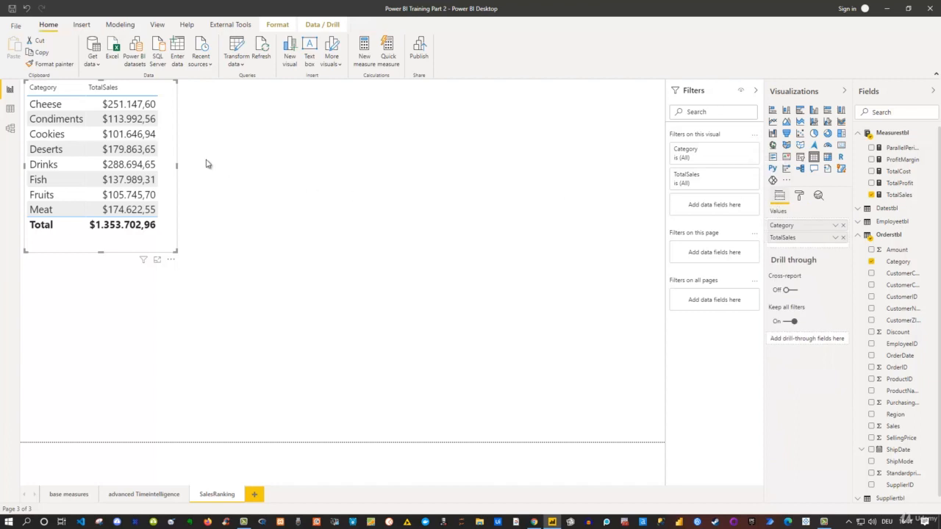
# Step: Sort the table by TotalSales in descending order and widen the visual to make room for another column
pyautogui.click(91, 91)
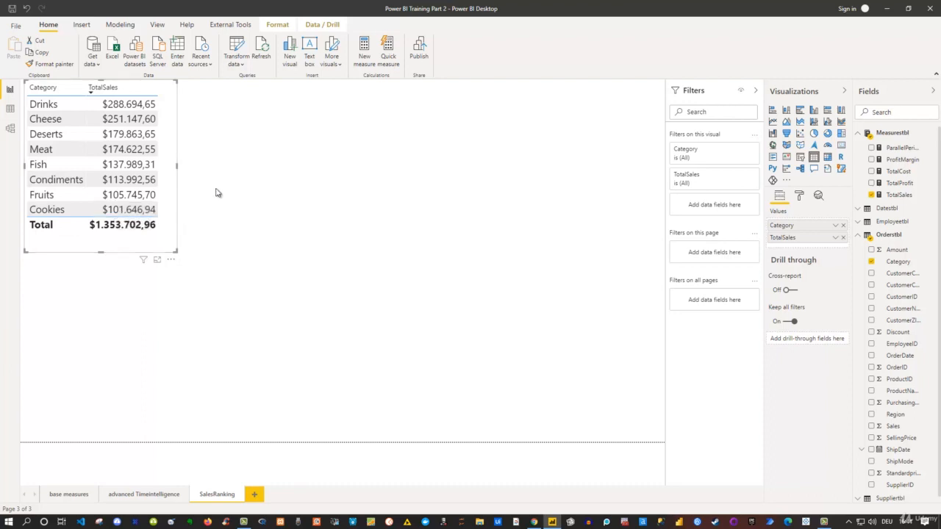
pyautogui.moveTo(177, 168); pyautogui.dragTo(268, 169)
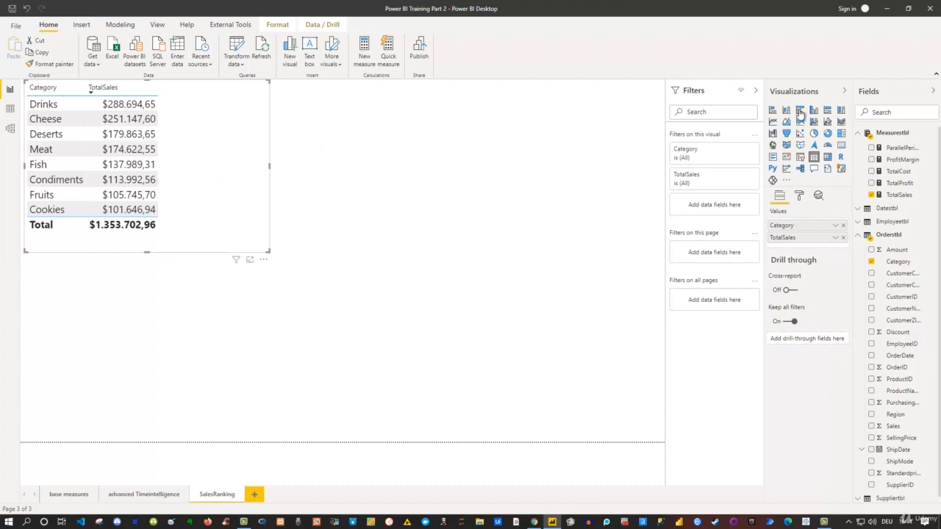
# Step: Create a new measure in Measurestbl named SalesRanking and start its formula with the RANKX function
pyautogui.rightClick(902, 134)
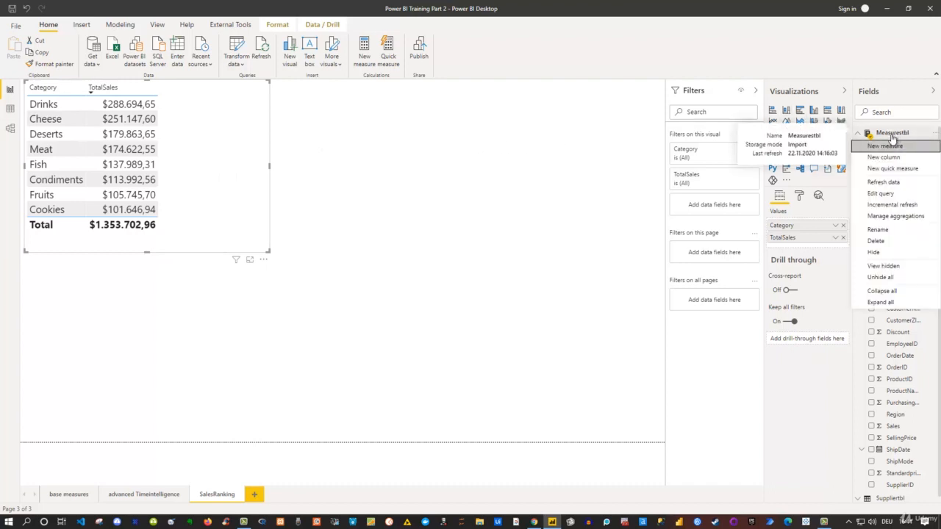
pyautogui.click(881, 149)
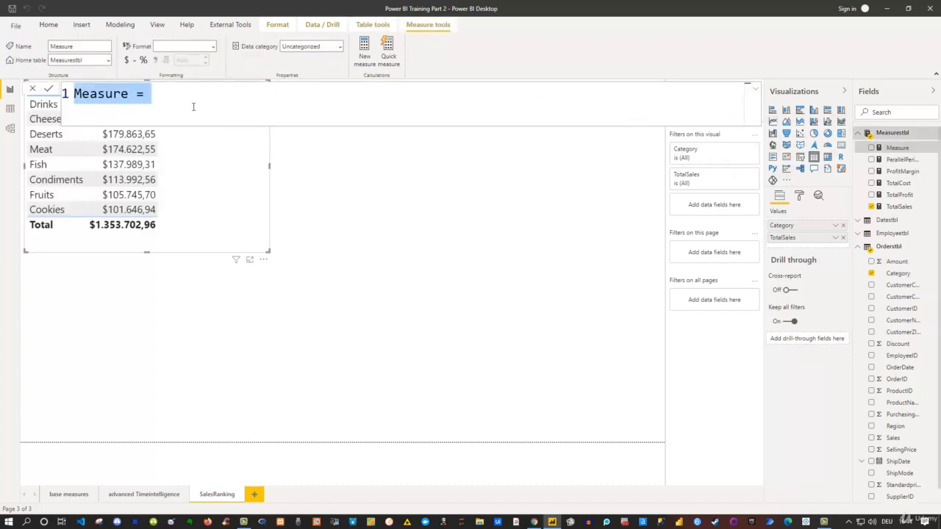
pyautogui.write('Sal')
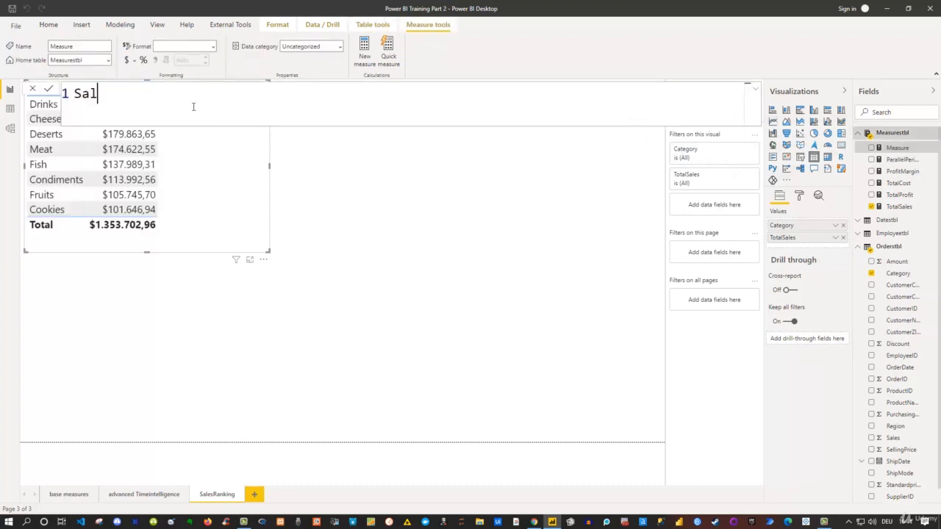
pyautogui.write('esRanking')
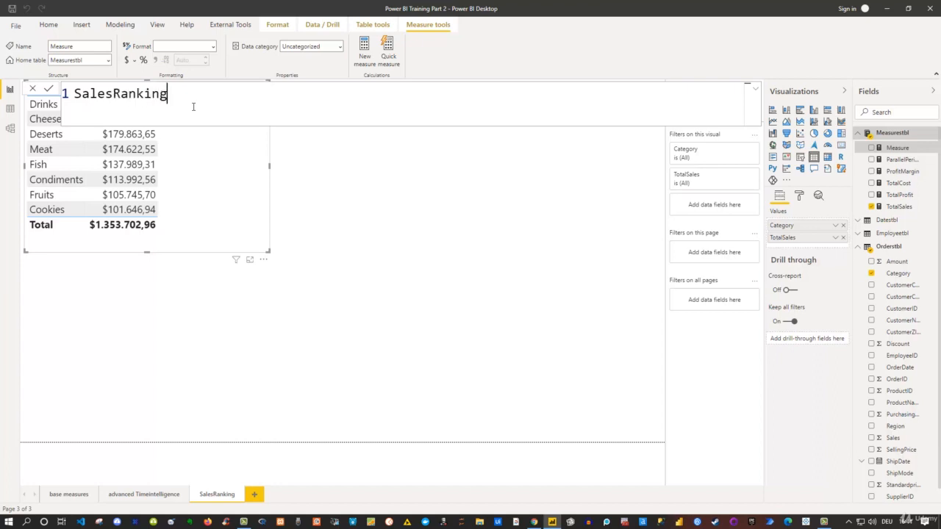
pyautogui.write(' = Rank')
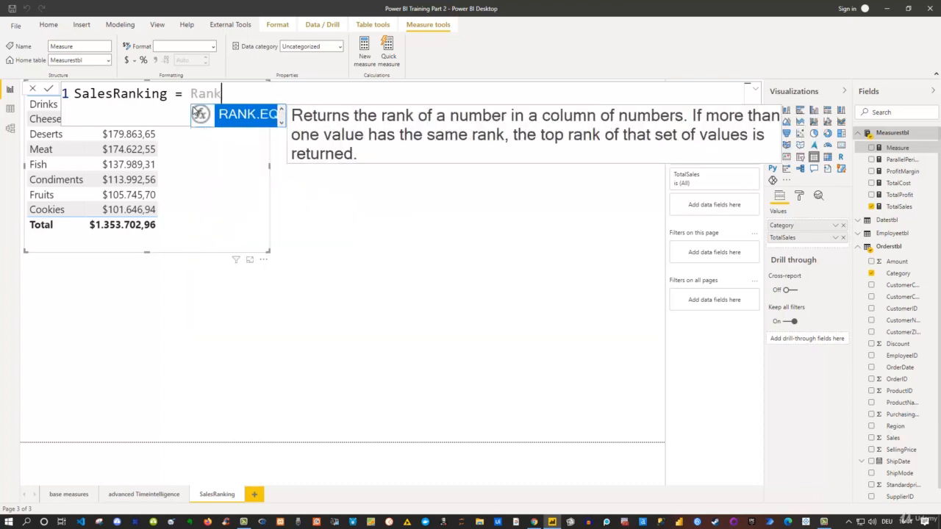
pyautogui.write('x')
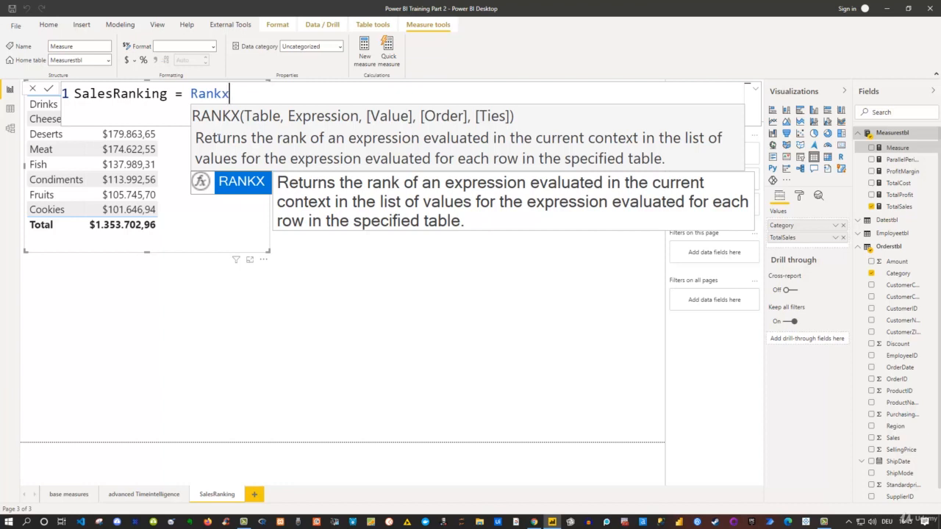
pyautogui.write('(')
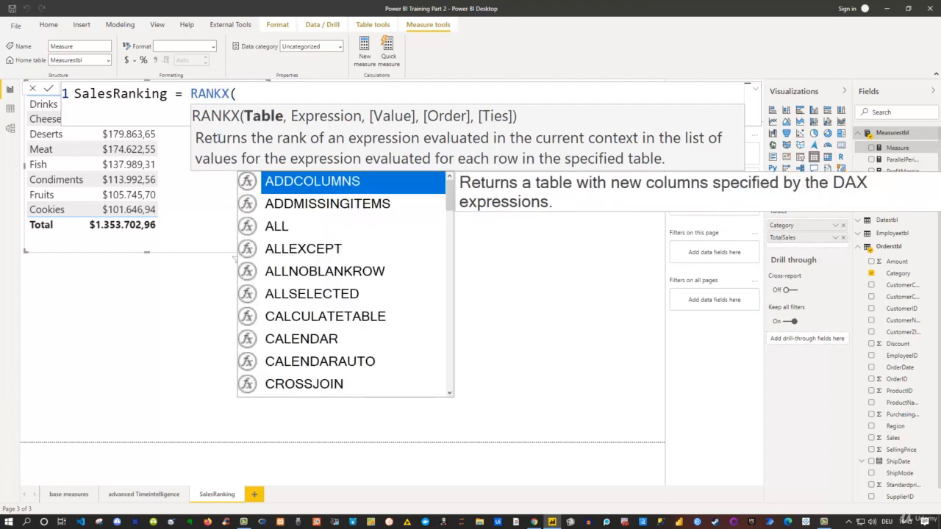
# Step: Enter Orderstbl as the RANKX table and [TotalSales] as the expression, leave the value argument empty, and set the order to DESC
pyautogui.write('or')
pyautogui.press('Tab')
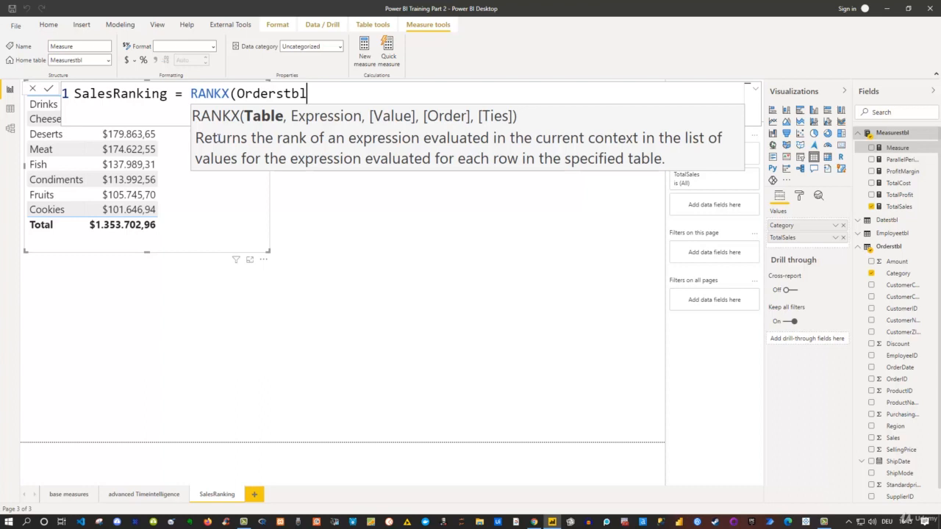
pyautogui.write(',')
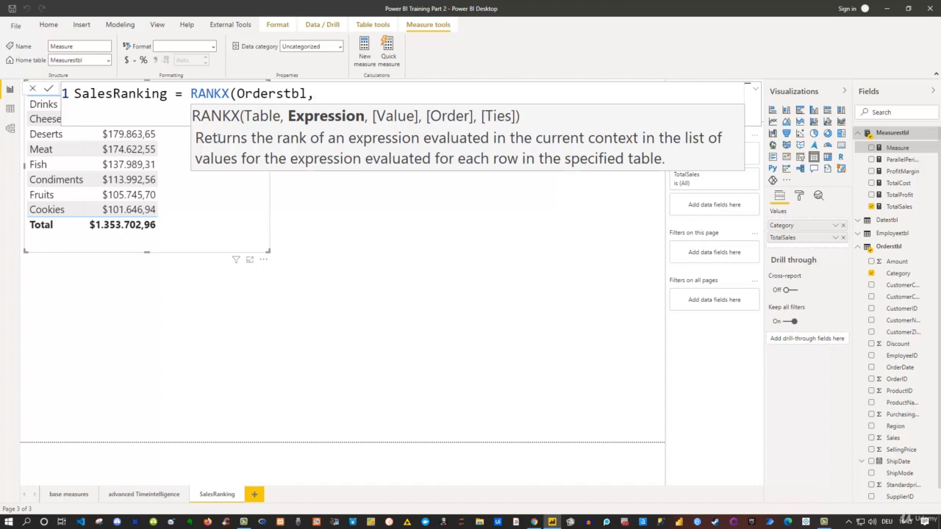
pyautogui.write('Totals')
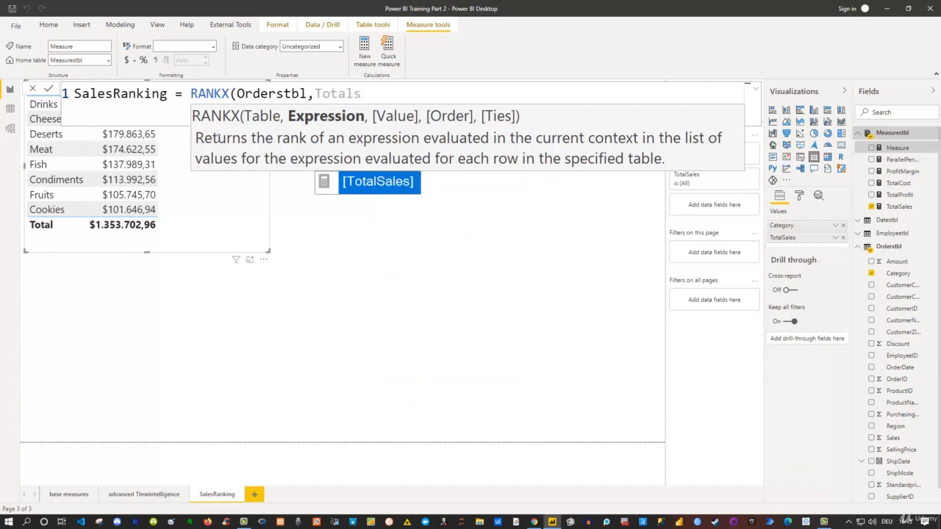
pyautogui.press('Tab')
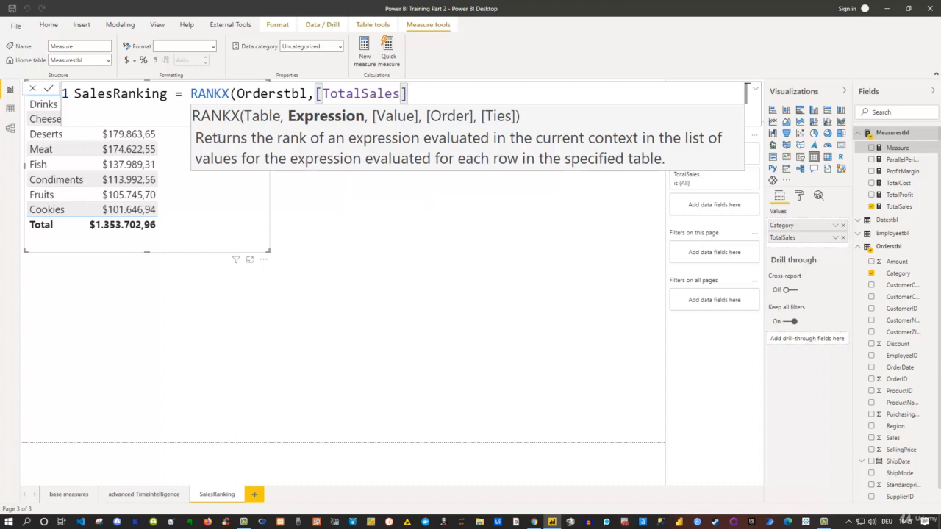
pyautogui.write(',,')
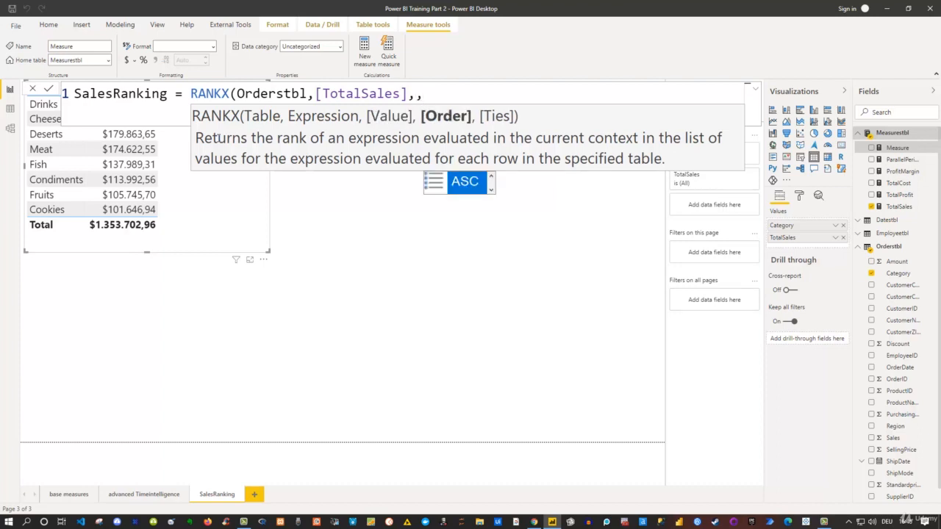
pyautogui.write('desc')
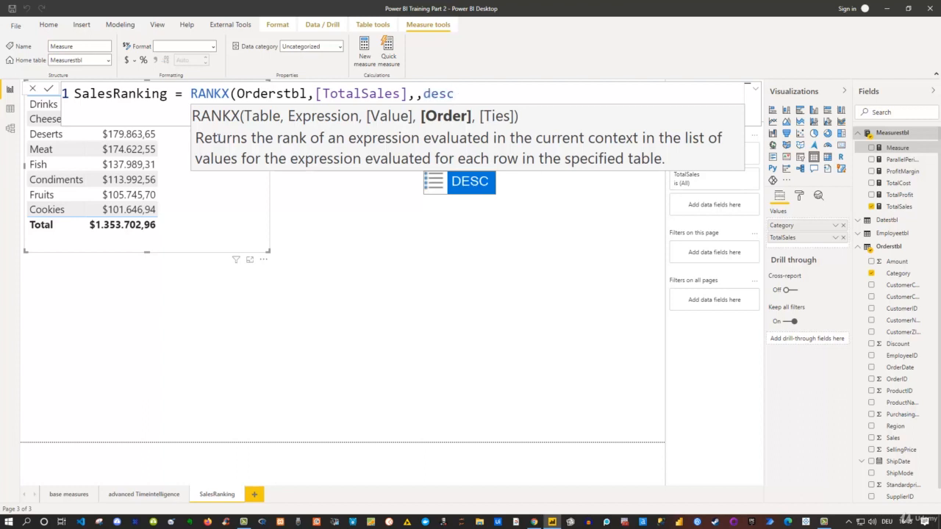
pyautogui.press('Tab')
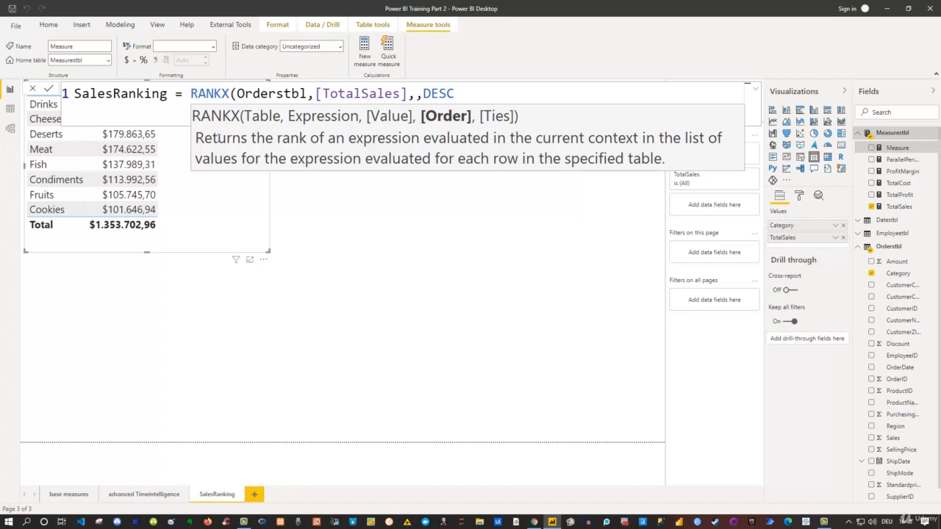
pyautogui.write(',')
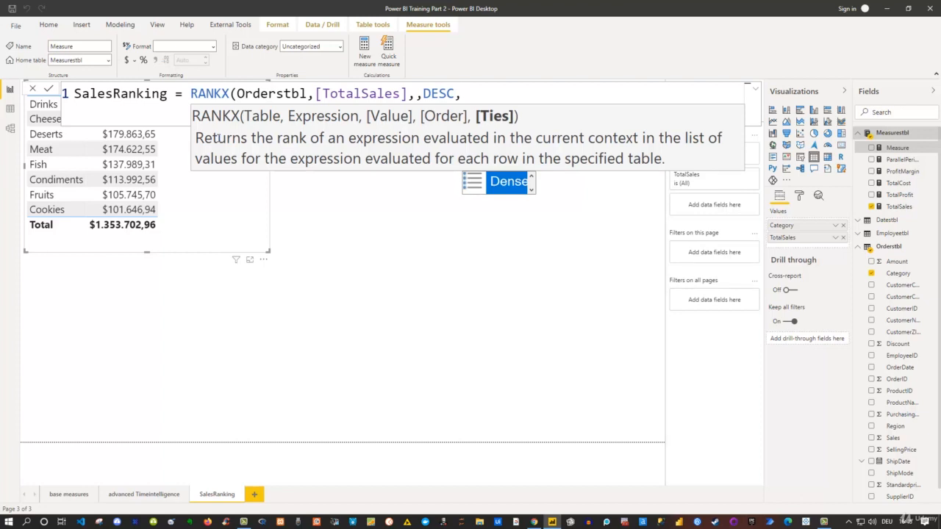
pyautogui.press('Down')
pyautogui.press('Up')
pyautogui.press('BackSpace')
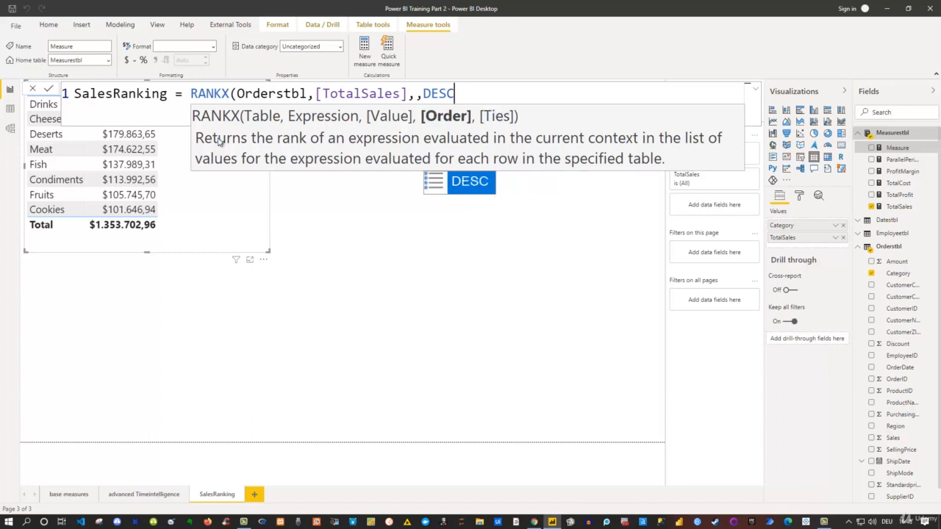
# Step: Close the RANKX formula, commit the SalesRanking measure, and add it as a column to the category table
pyautogui.press('Escape')
pyautogui.write(')')
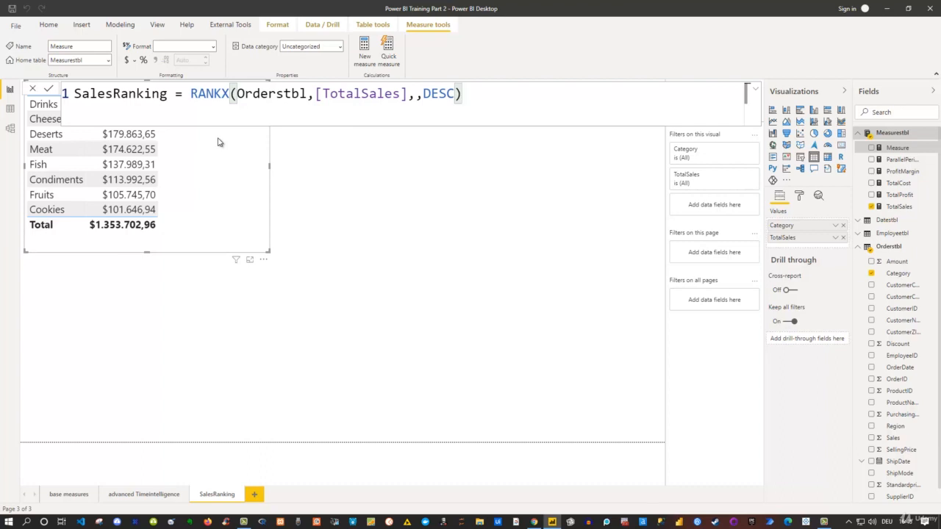
pyautogui.press('Return')
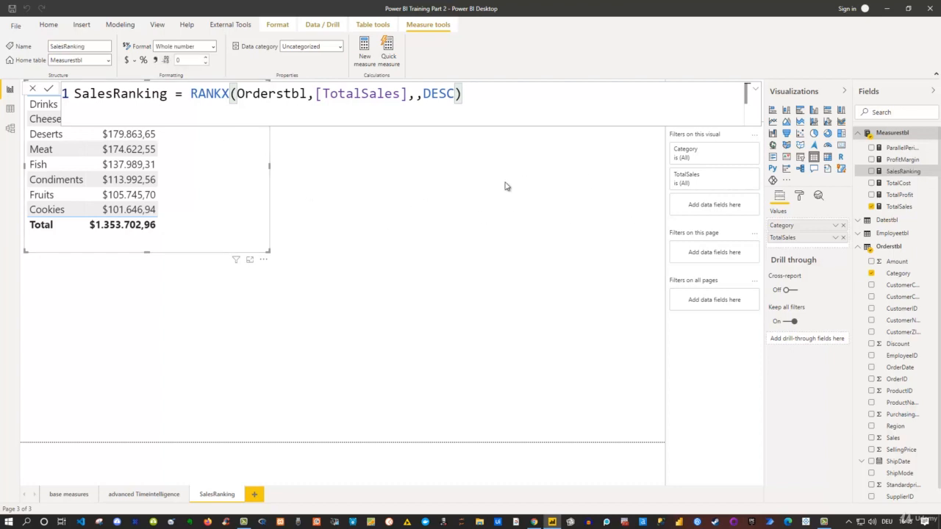
pyautogui.click(505, 186)
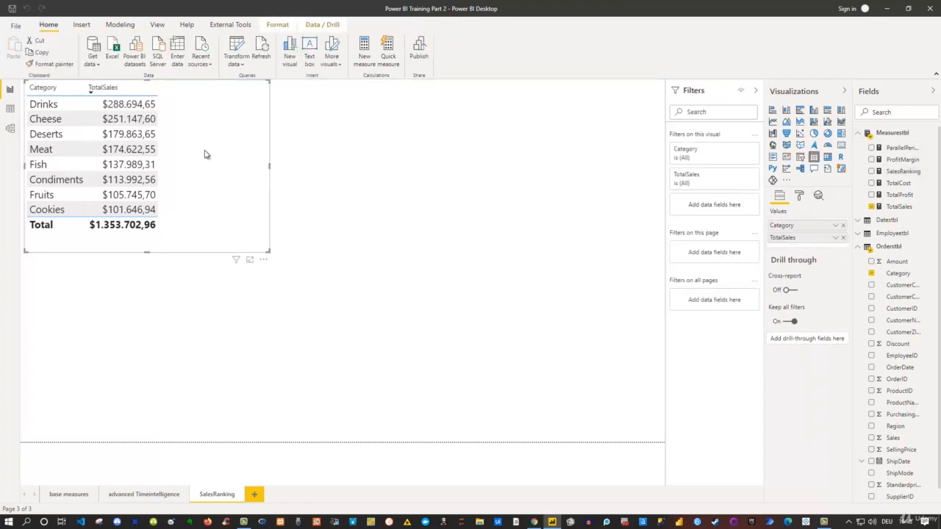
pyautogui.click(871, 171)
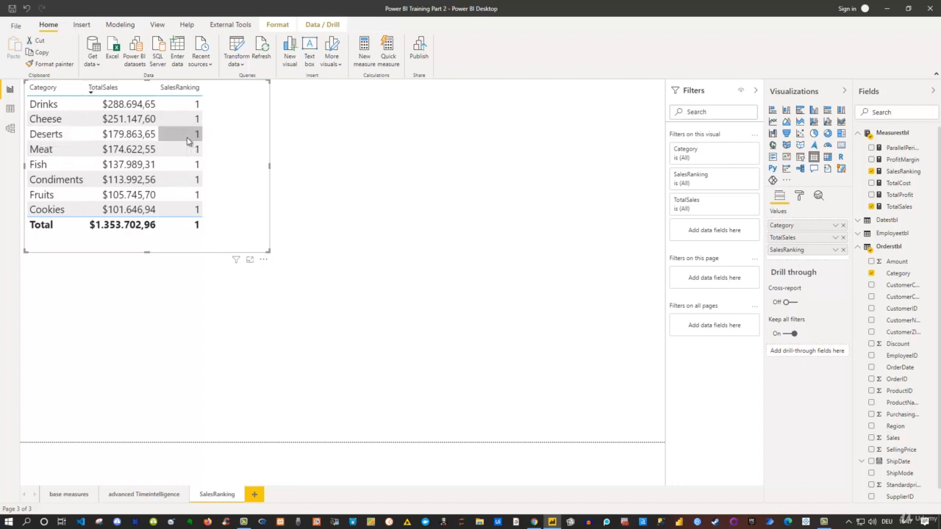
# Step: Reopen the SalesRanking measure's formula and change the RANKX table argument to ALL(Orderstbl[Category])
pyautogui.moveTo(187, 141)
pyautogui.click(898, 172)
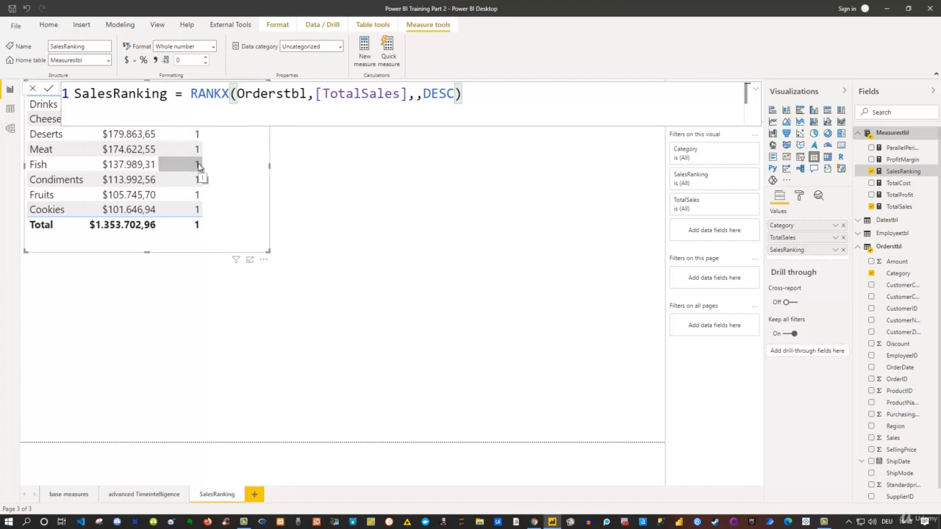
pyautogui.click(235, 93)
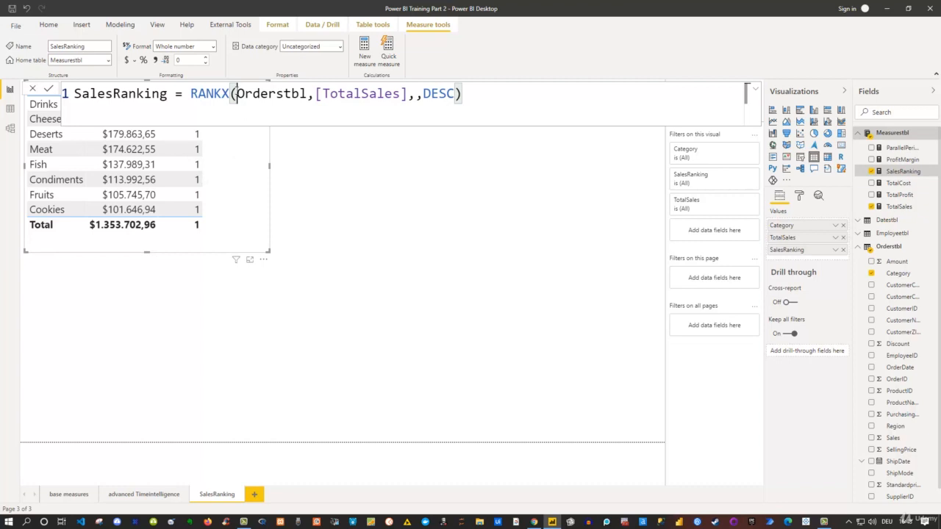
pyautogui.write('ALL')
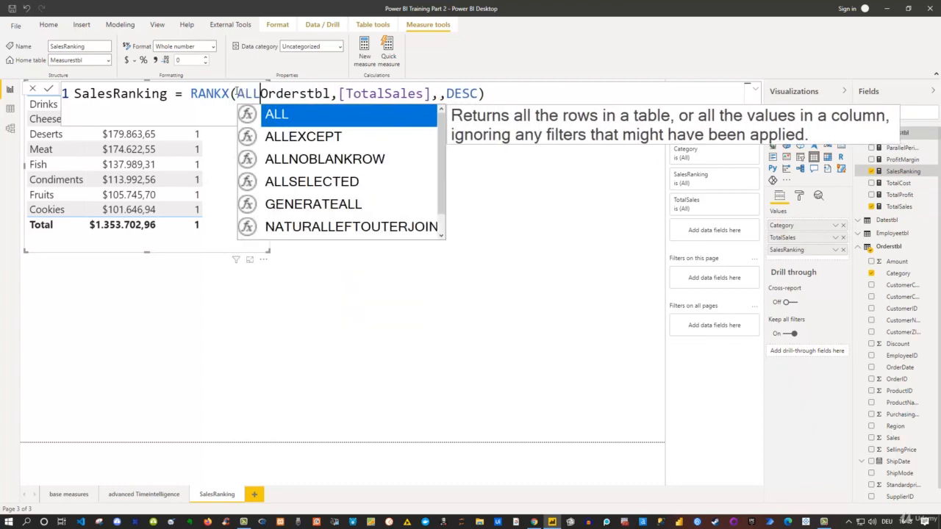
pyautogui.write('(')
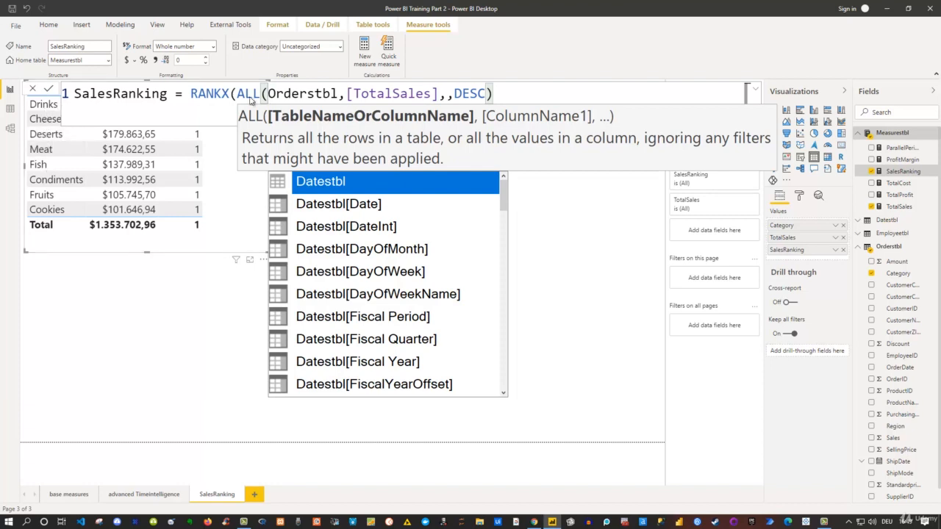
pyautogui.doubleClick(336, 93)
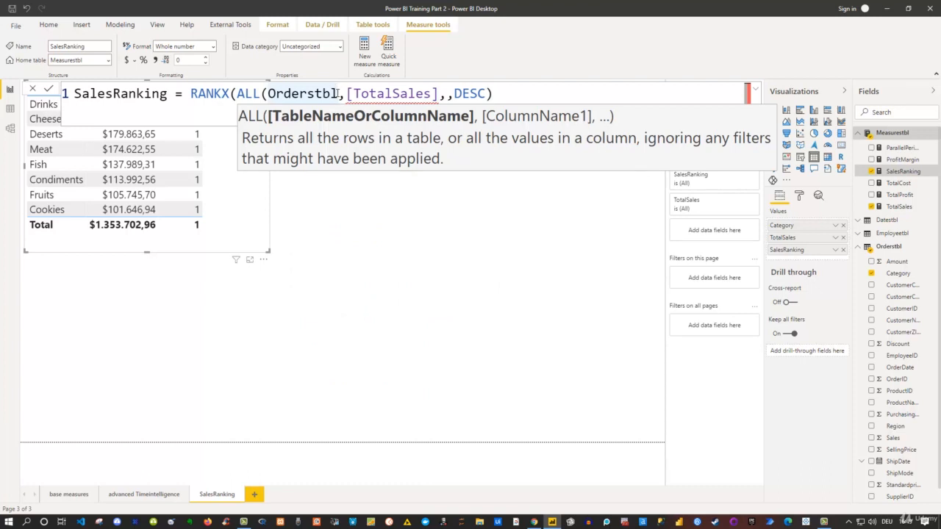
pyautogui.press('BackSpace')
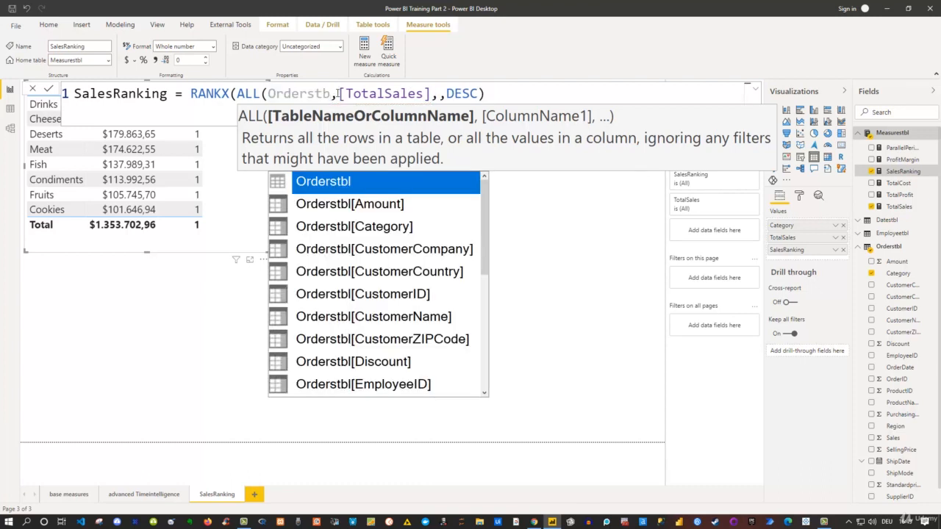
pyautogui.press('Down')
pyautogui.press('Down')
pyautogui.press('Tab')
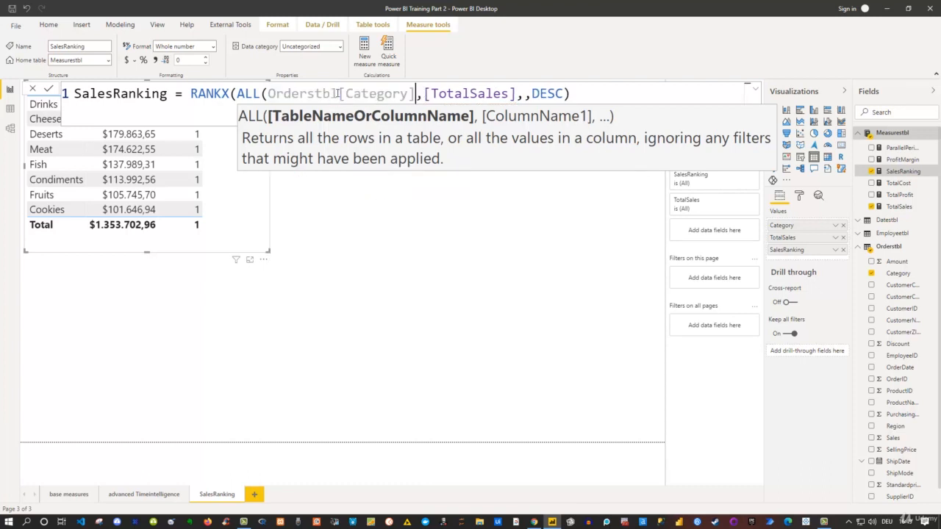
pyautogui.write(')')
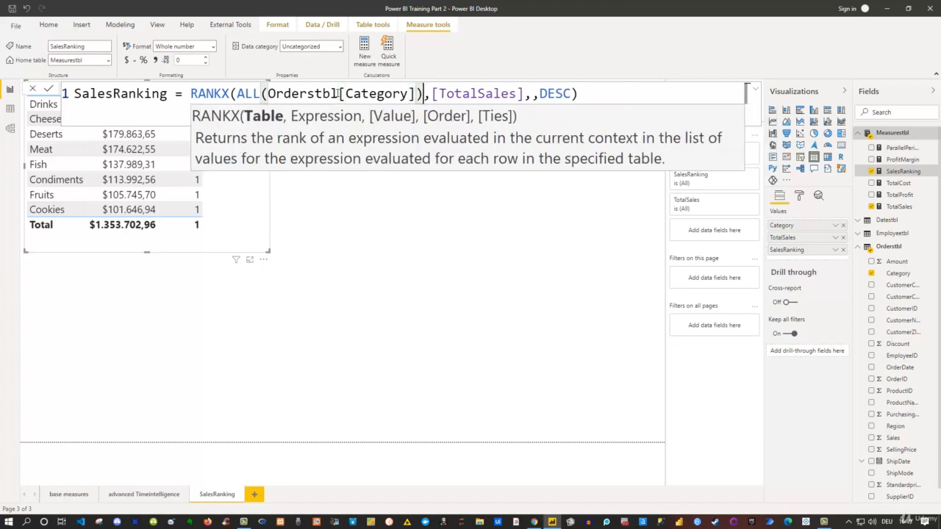
# Step: Review the ALL(Orderstbl[Category]) argument, commit the revised SalesRanking formula, and return to the report canvas
pyautogui.click(580, 94)
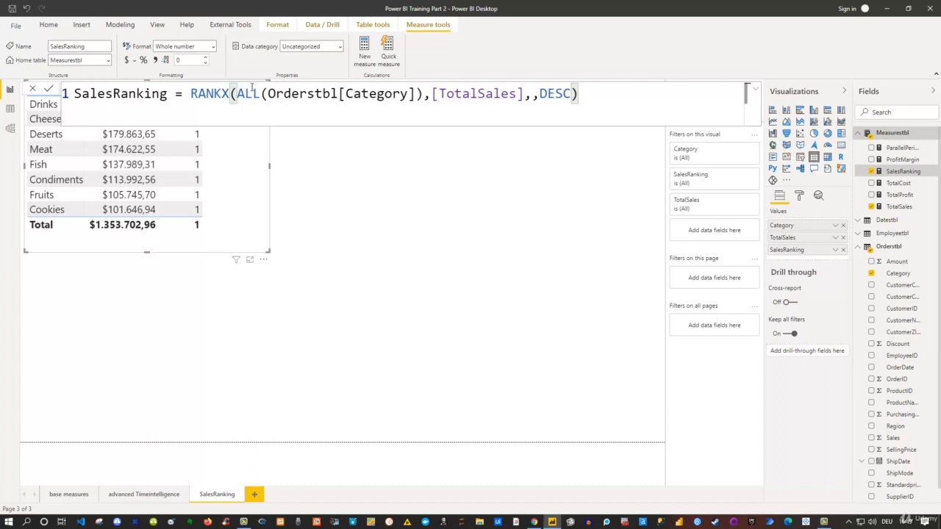
pyautogui.moveTo(269, 94); pyautogui.dragTo(397, 89)
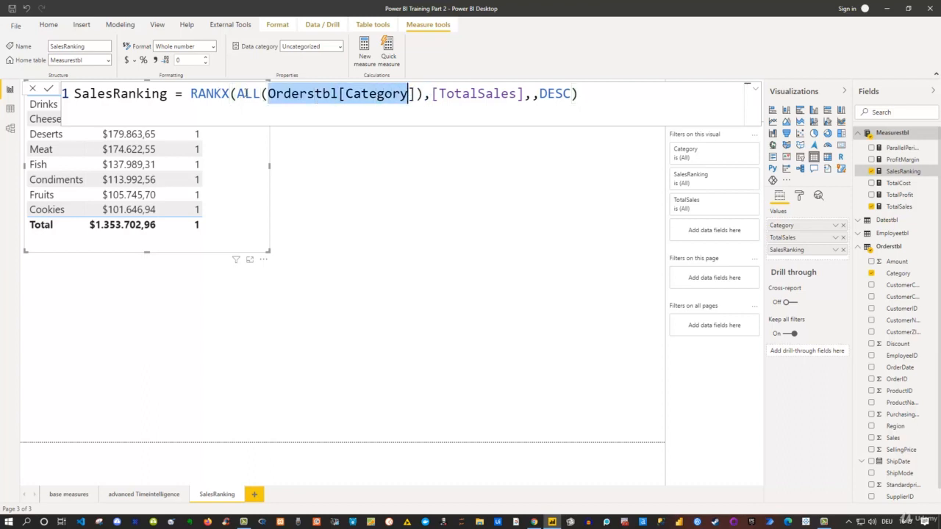
pyautogui.click(242, 94)
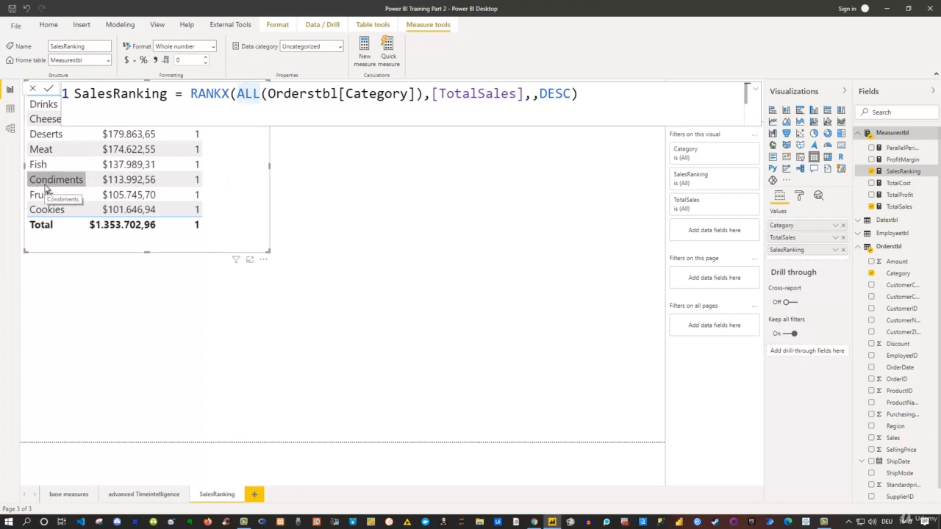
pyautogui.click(614, 94)
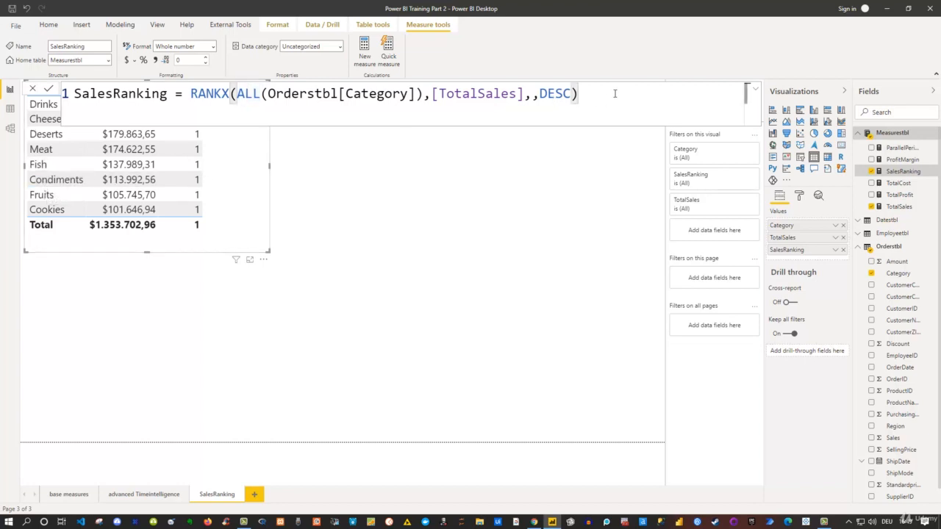
pyautogui.press('Return')
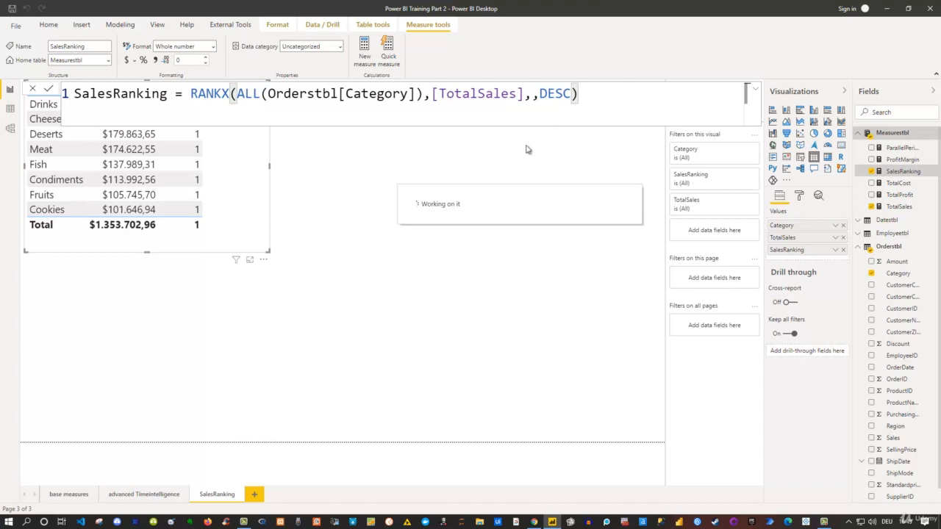
pyautogui.click(380, 196)
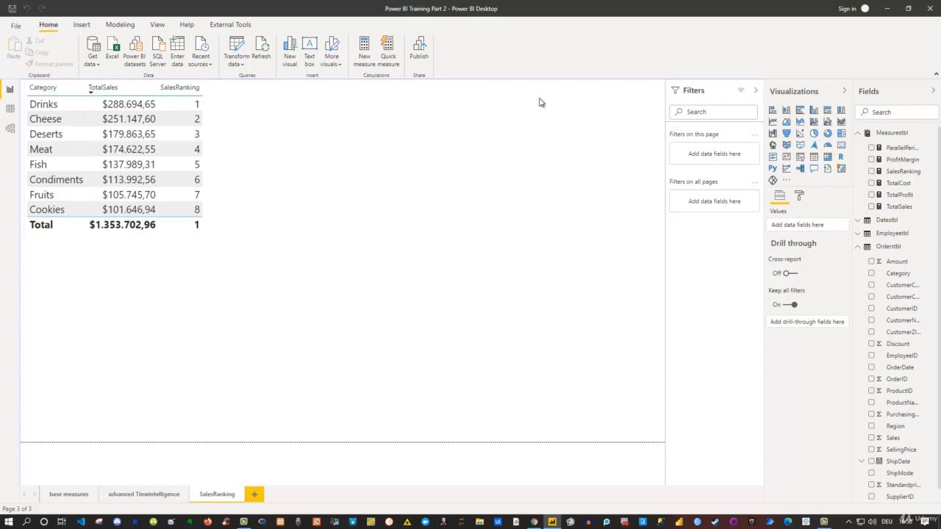
# Step: Reopen the SalesRanking formula and put an IF in front of RANKX with ISINSCOPE(Orderstbl[Category]) as its logical test
pyautogui.click(902, 171)
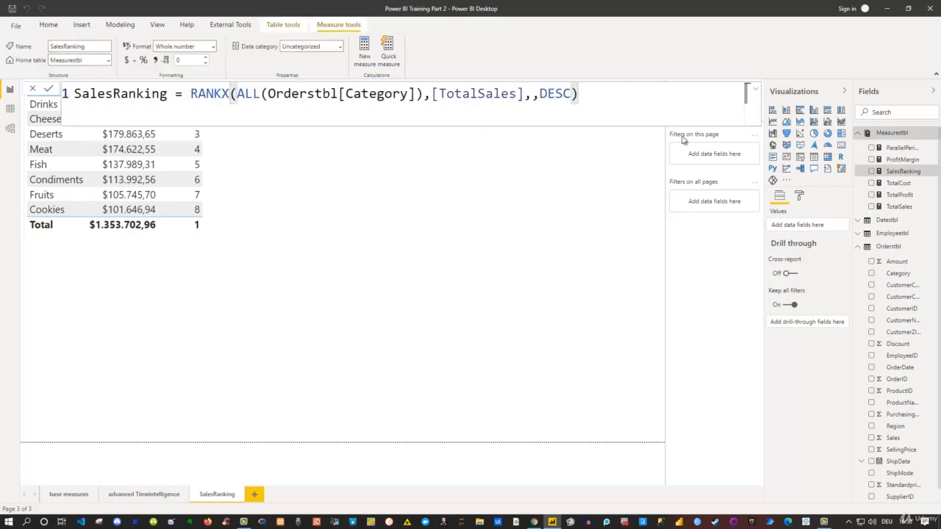
pyautogui.click(190, 93)
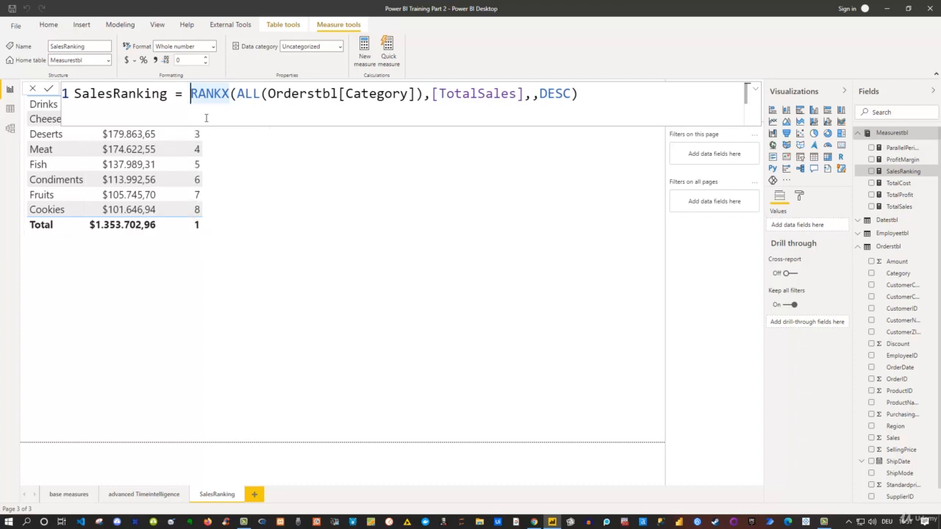
pyautogui.write('IF(')
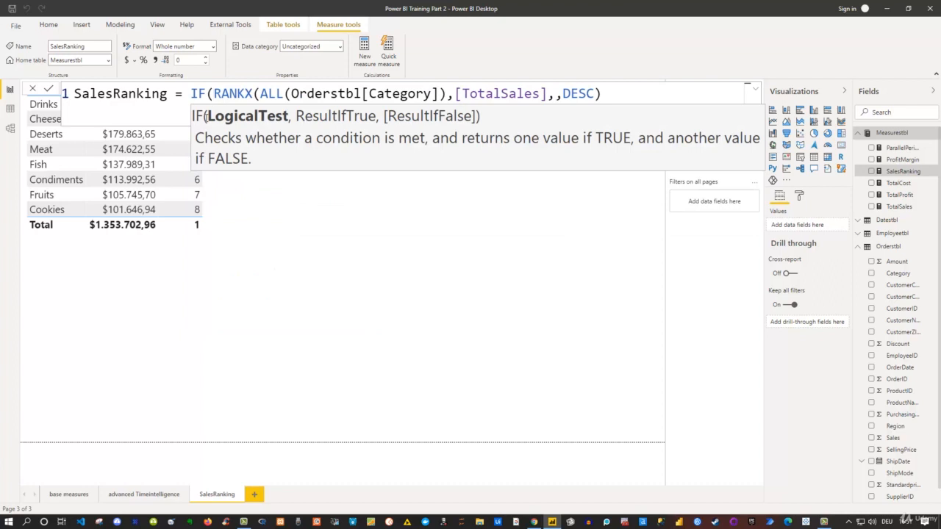
pyautogui.write('isin')
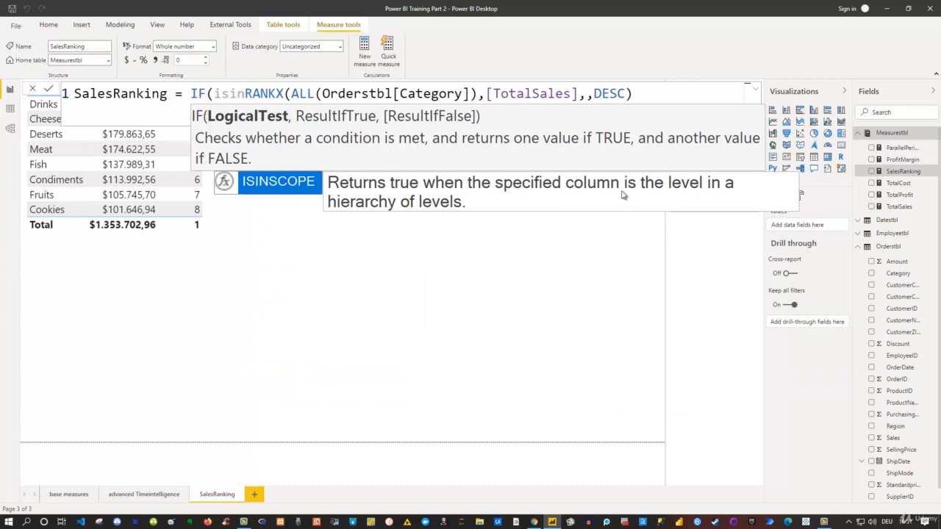
pyautogui.press('Tab')
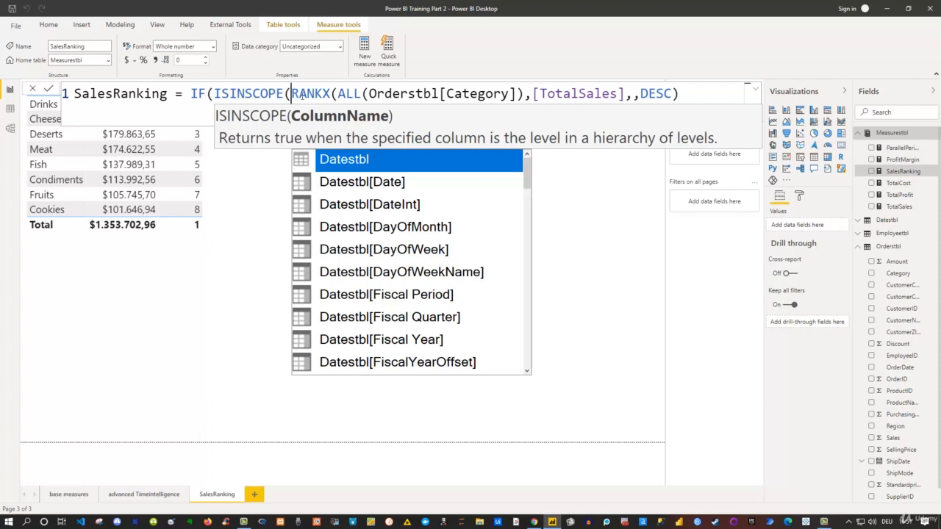
pyautogui.write('cate')
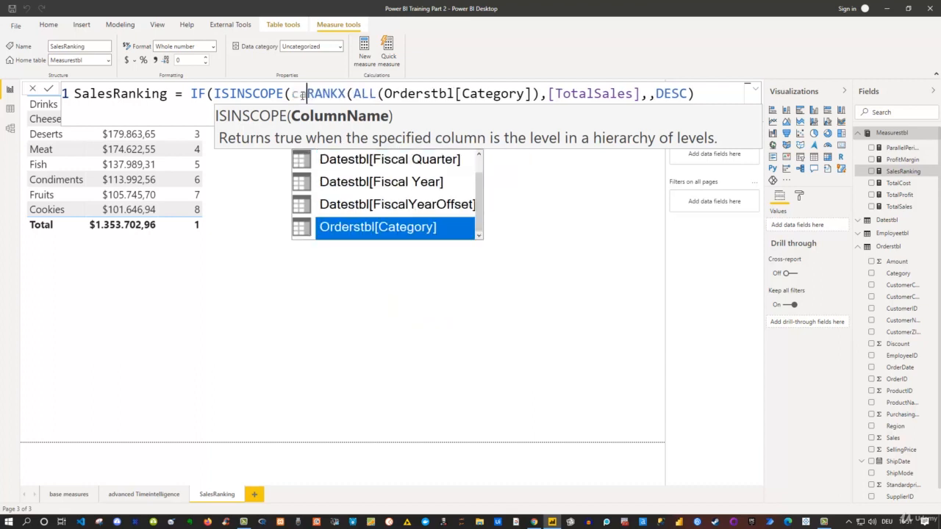
pyautogui.press('Tab')
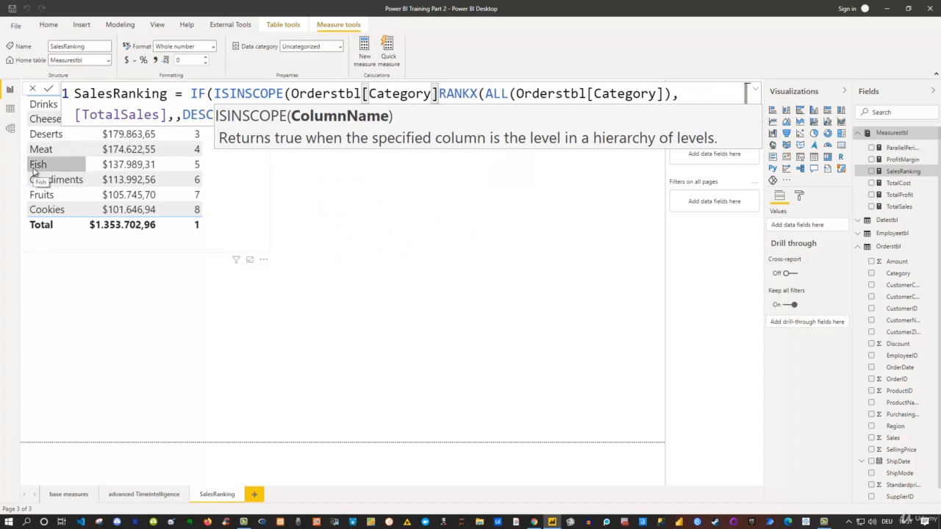
pyautogui.write(')')
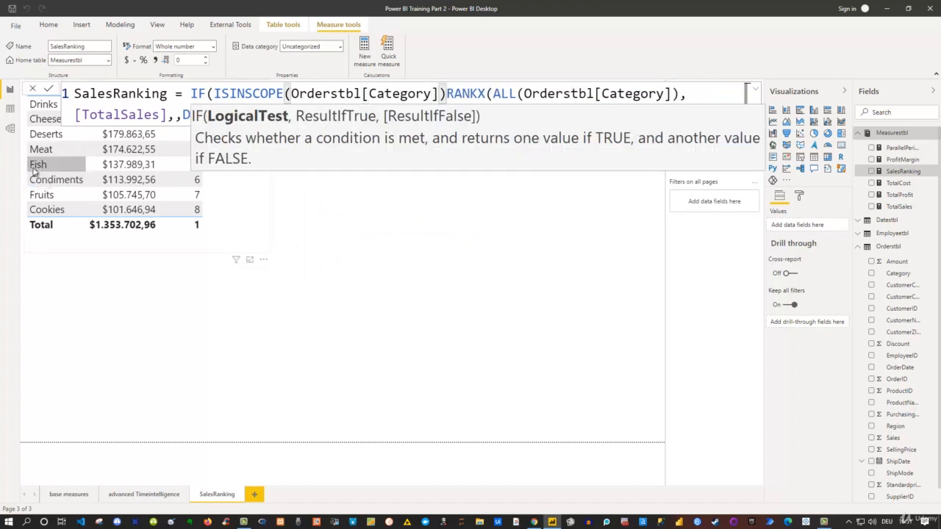
pyautogui.write(',')
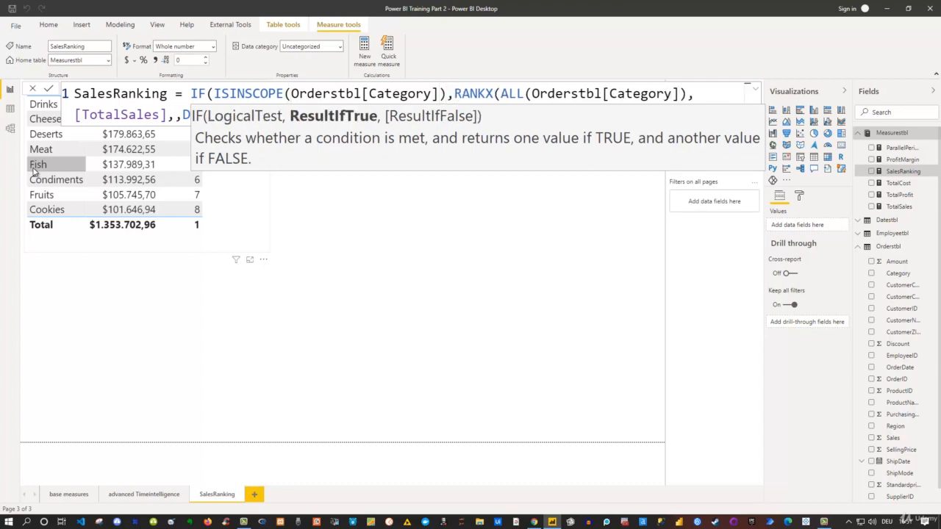
# Step: Move the RANKX expression onto its own second line and indent it beneath the IF function
pyautogui.hotkey('shift', 'Return')
pyautogui.press('Tab')
pyautogui.press('Tab')
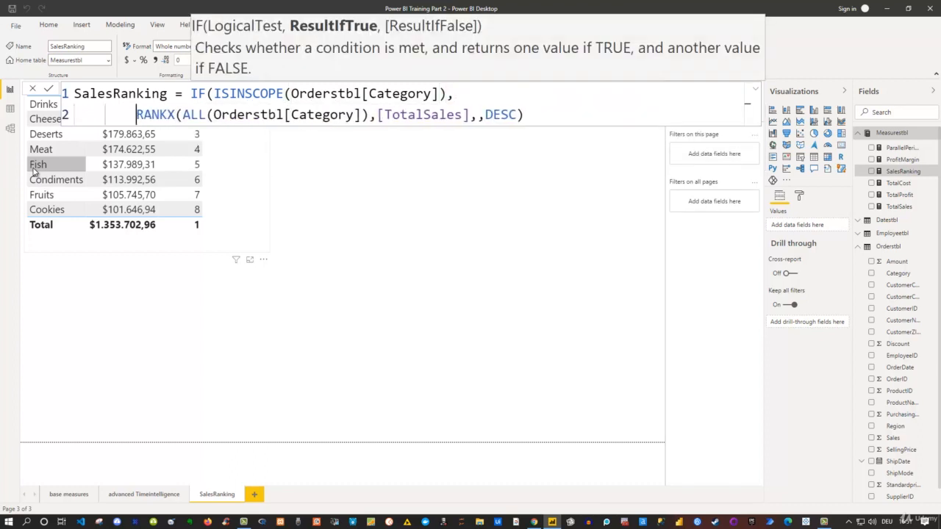
pyautogui.press('Tab')
pyautogui.press('Tab')
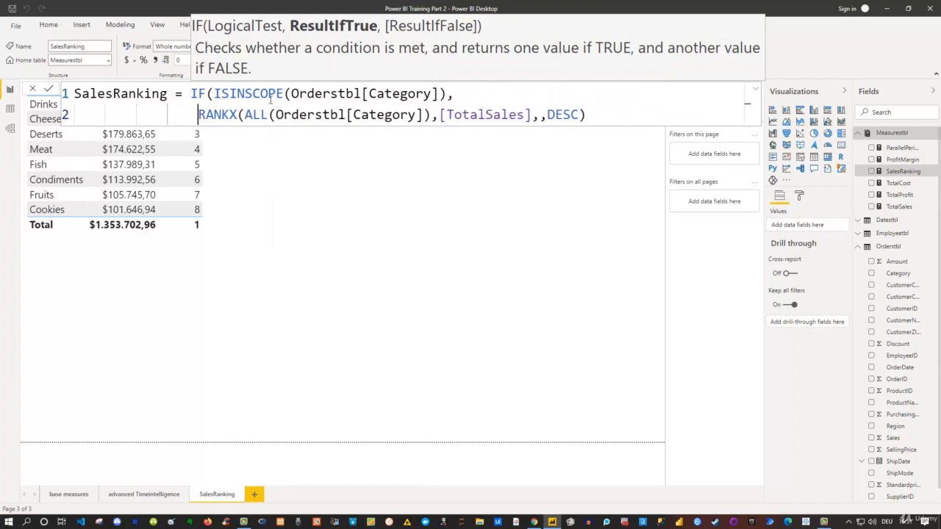
# Step: Add BLANK() on a third line as the IF's false result, close the function, and commit the SalesRanking measure
pyautogui.click(602, 117)
pyautogui.write(',')
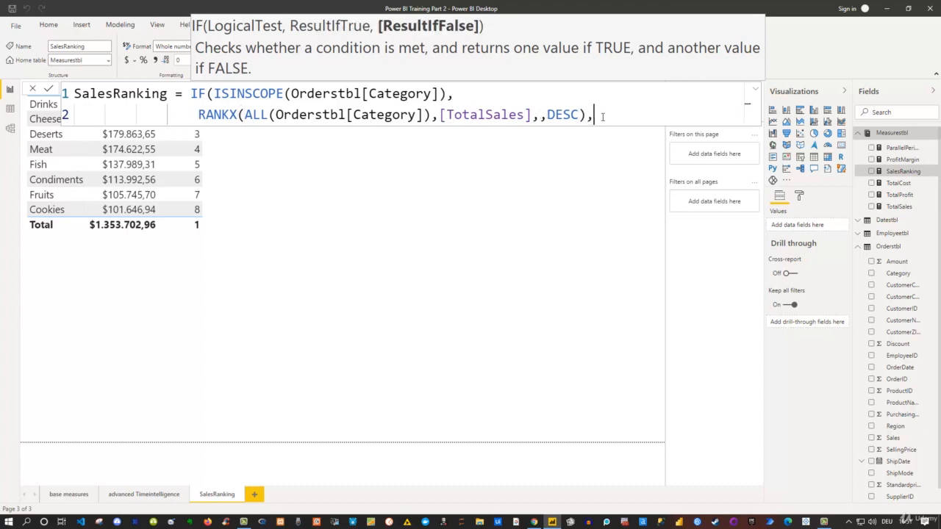
pyautogui.hotkey('shift', 'Return')
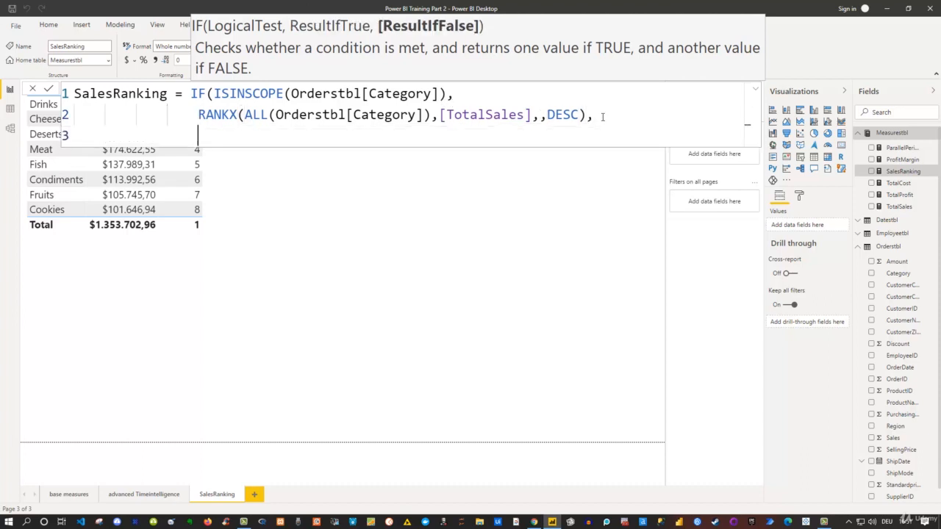
pyautogui.write('Bla')
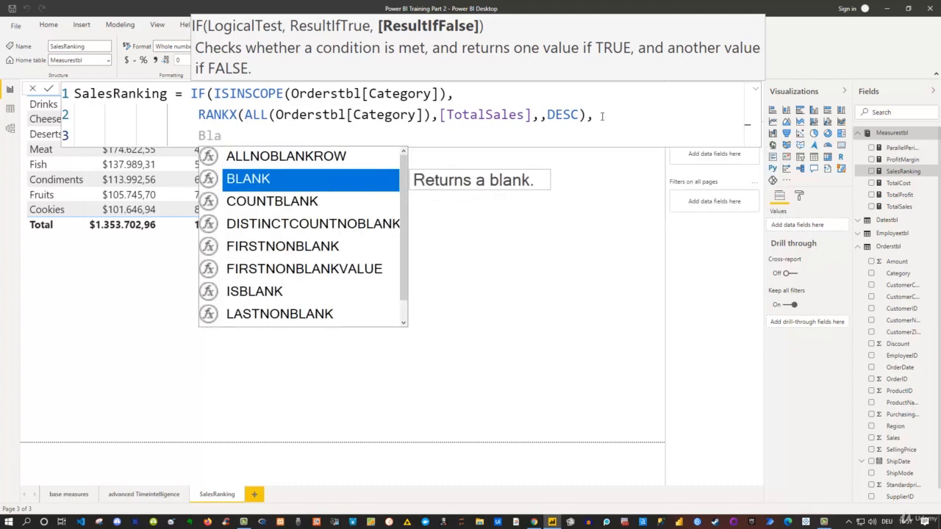
pyautogui.press('Tab')
pyautogui.write(')')
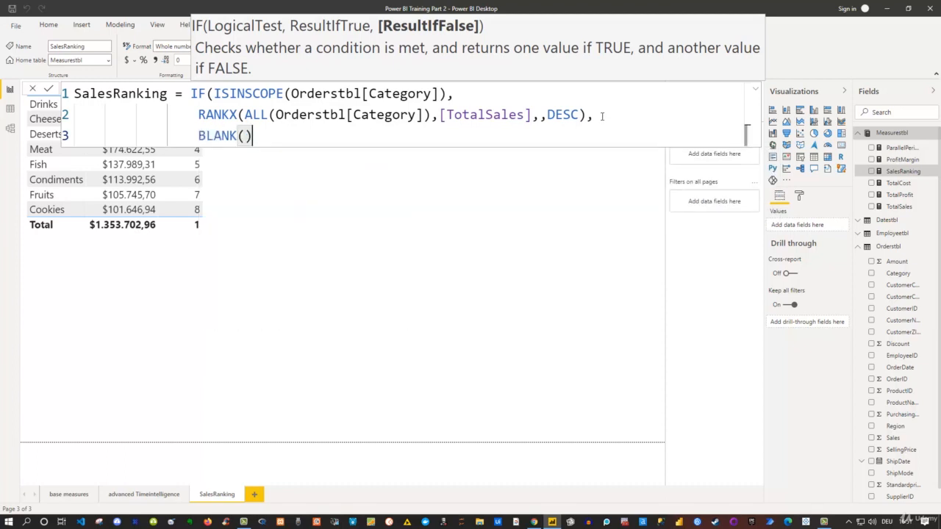
pyautogui.write(')')
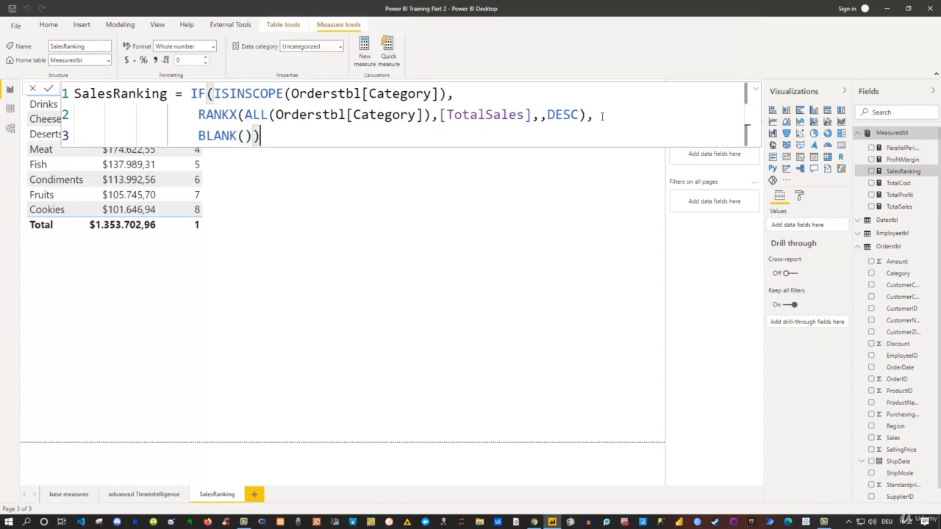
pyautogui.press('Return')
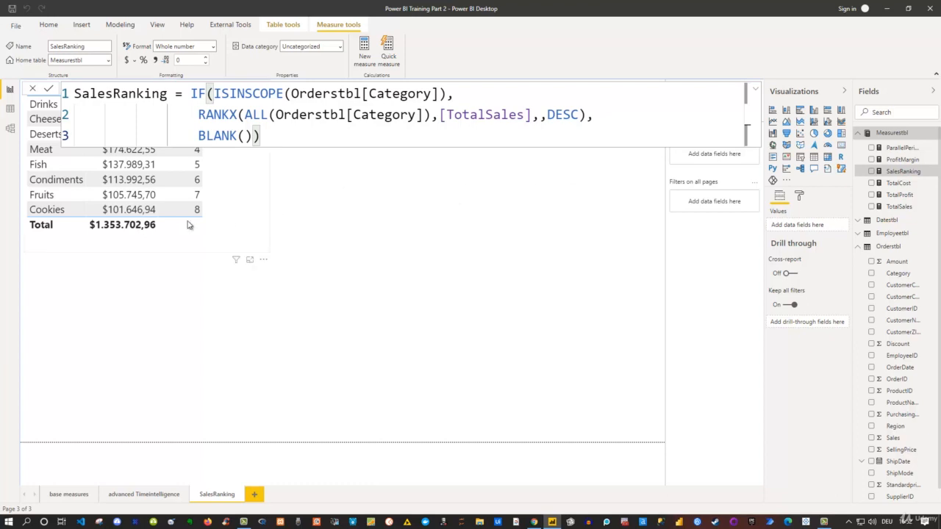
# Step: Review the SalesRanking formula against the category table and return to the report canvas
pyautogui.click(464, 216)
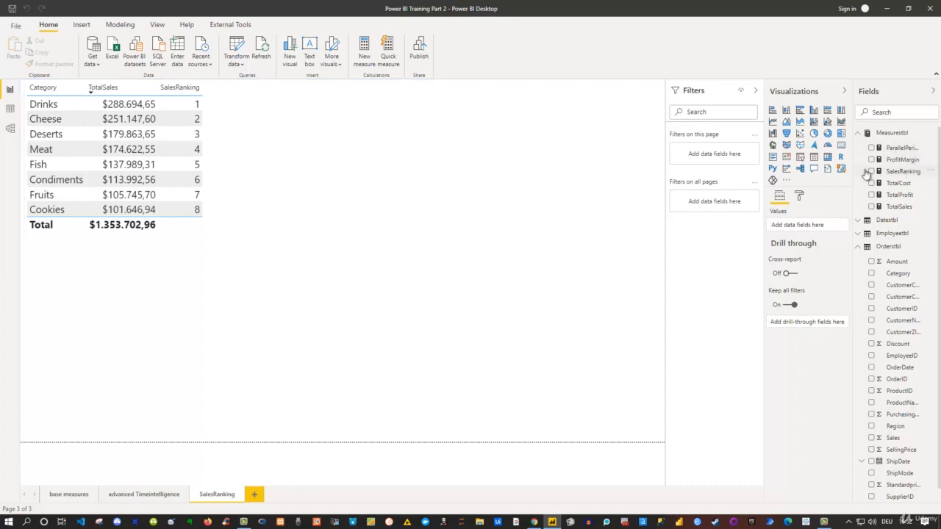
pyautogui.click(889, 172)
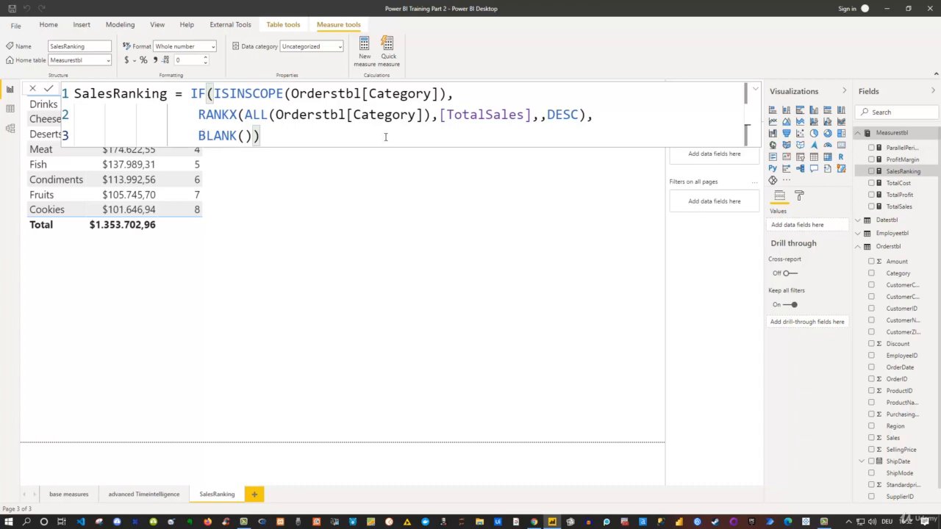
pyautogui.click(405, 200)
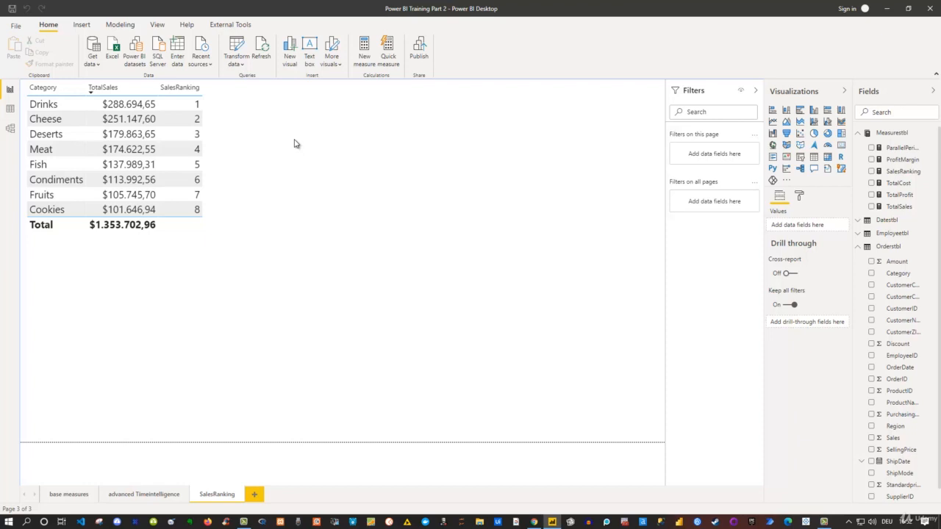
# Step: Start a new what-if parameter and name it TopSalesRank
pyautogui.click(116, 27)
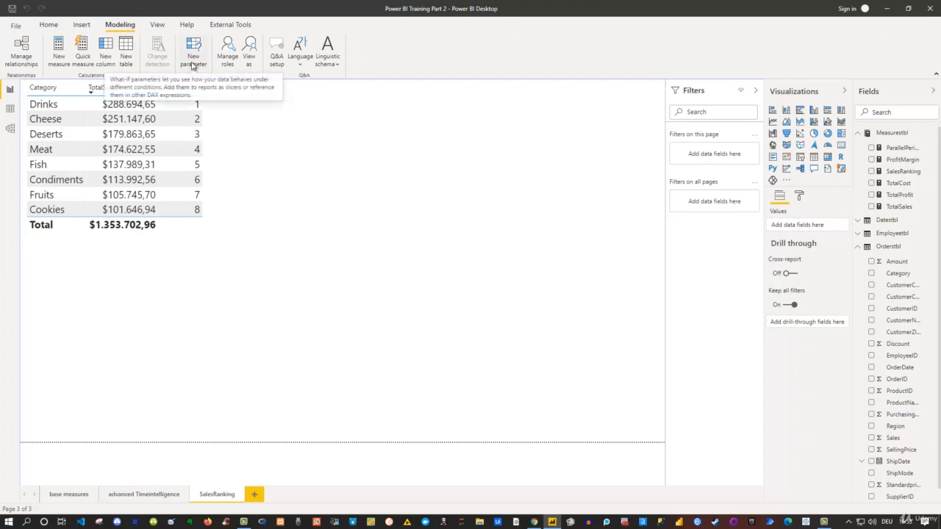
pyautogui.click(194, 56)
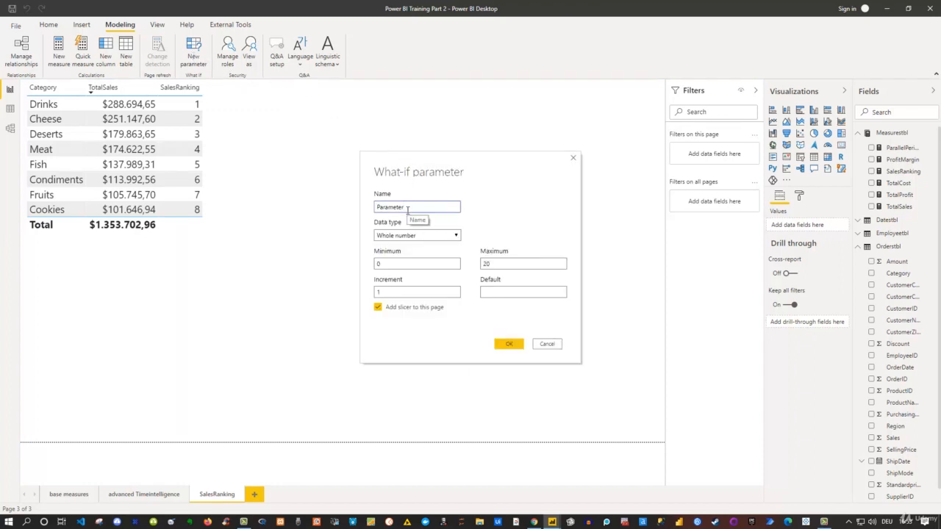
pyautogui.moveTo(407, 207); pyautogui.dragTo(375, 208)
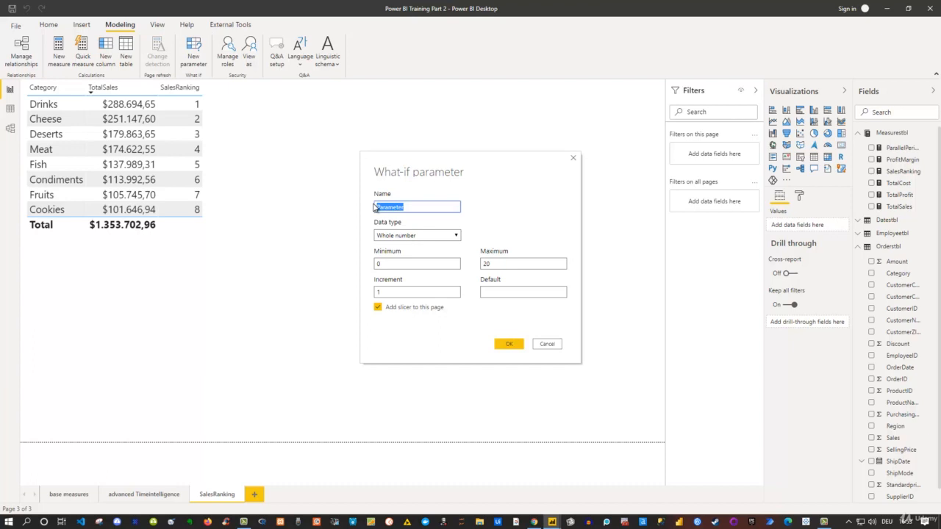
pyautogui.write('Sale')
pyautogui.press('BackSpace')
pyautogui.press('BackSpace')
pyautogui.press('BackSpace')
pyautogui.press('BackSpace')
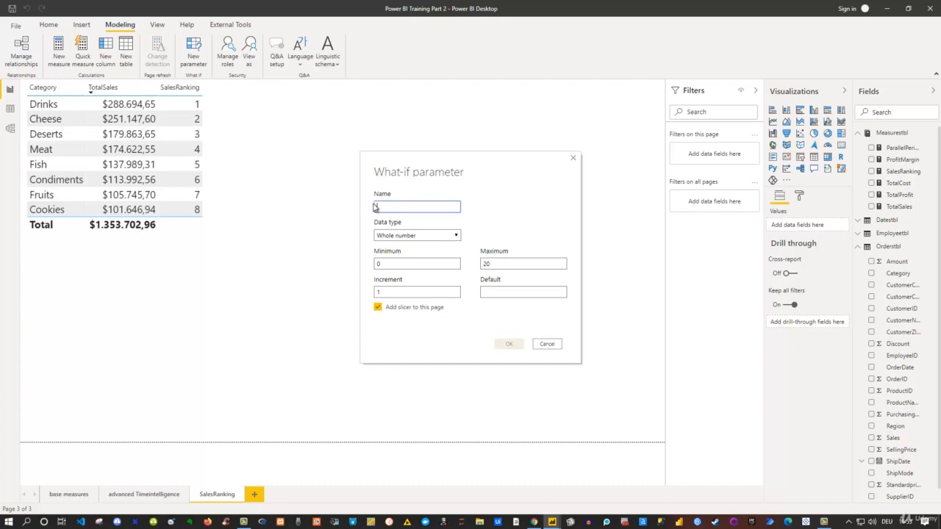
pyautogui.write('TOp')
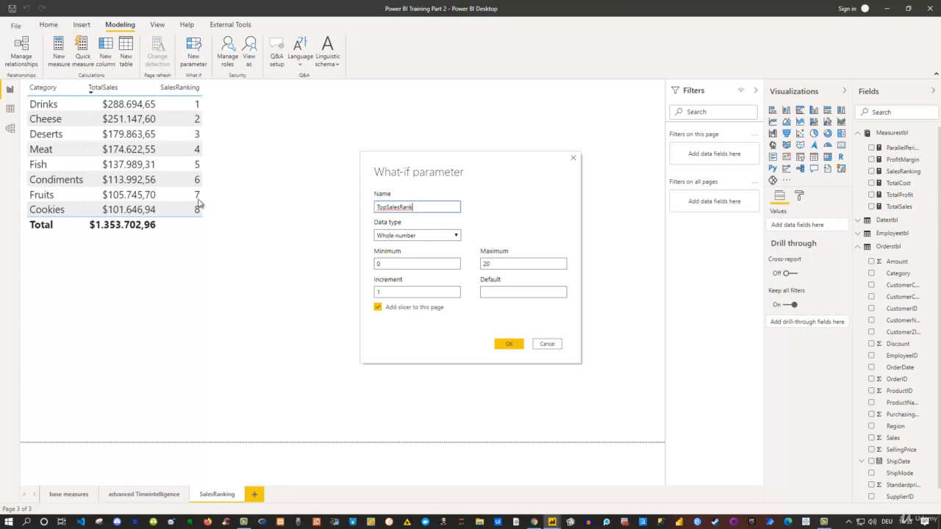
# Step: Set the parameter's minimum to 1 and maximum to 8, and create it with its slicer on the page
pyautogui.click(378, 263)
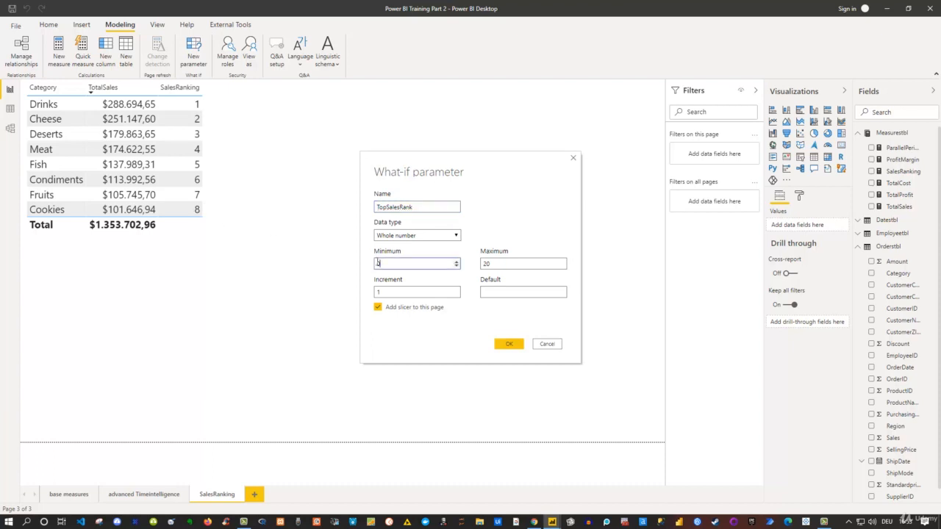
pyautogui.write('1')
pyautogui.press('Tab')
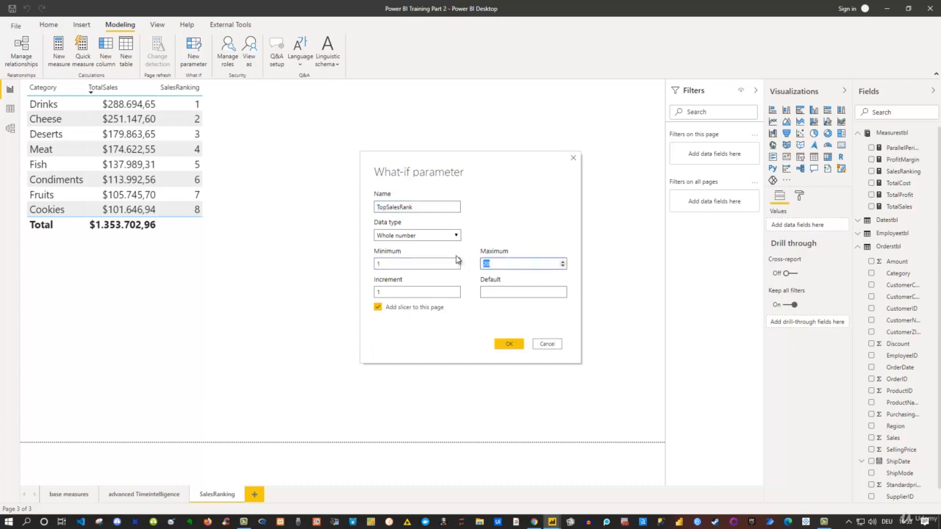
pyautogui.write('8')
pyautogui.click(509, 345)
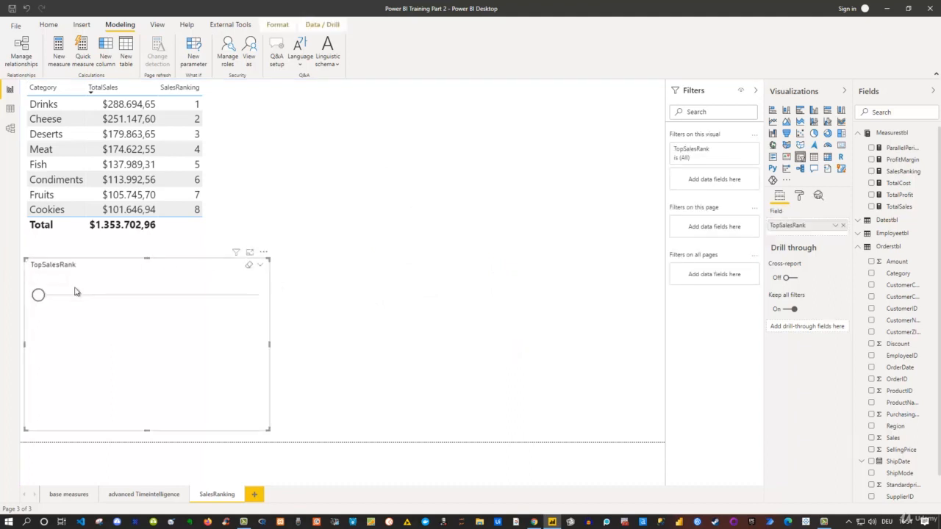
# Step: Test the TopSalesRank slicer at 2, and set its value to 6
pyautogui.moveTo(44, 296); pyautogui.dragTo(70, 300)
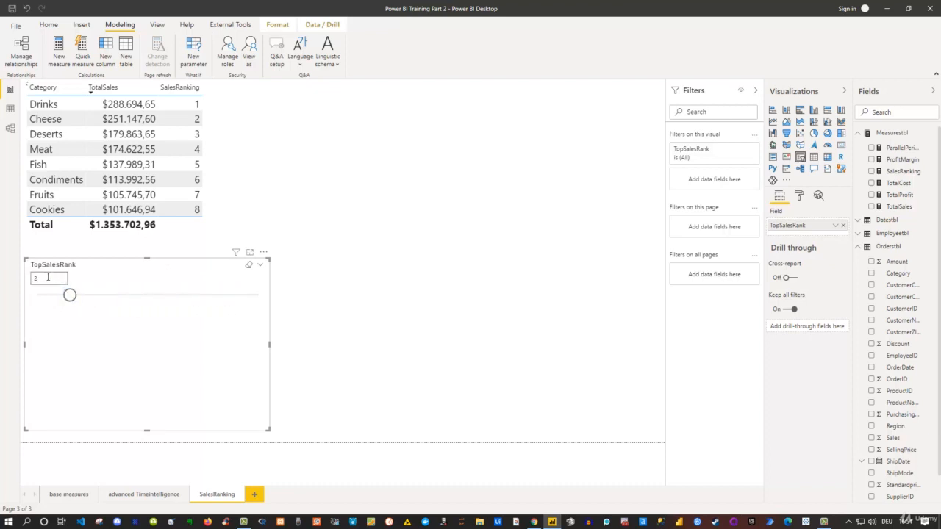
pyautogui.doubleClick(47, 277)
pyautogui.write('6')
pyautogui.press('Return')
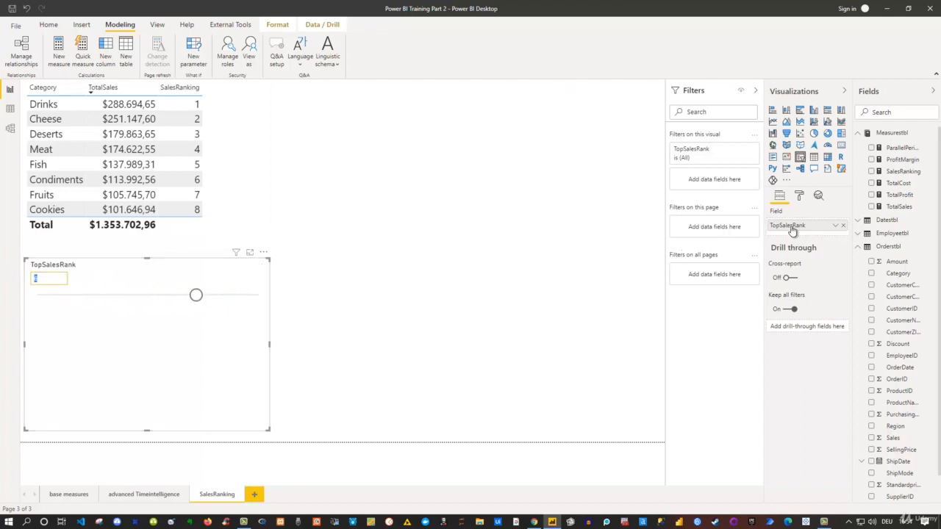
# Step: Inspect the TopSalesRank table's formula and its generated rows in the data view, and return to the report
pyautogui.click(859, 248)
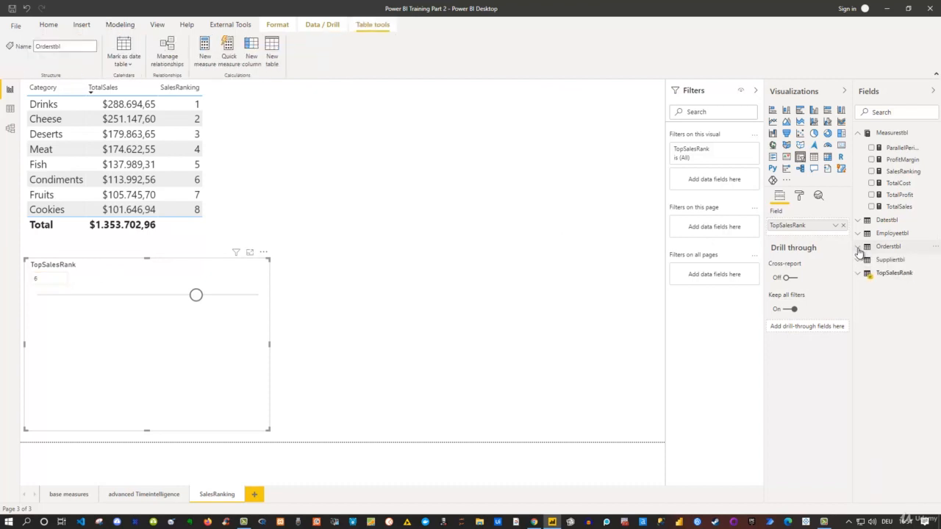
pyautogui.click(904, 275)
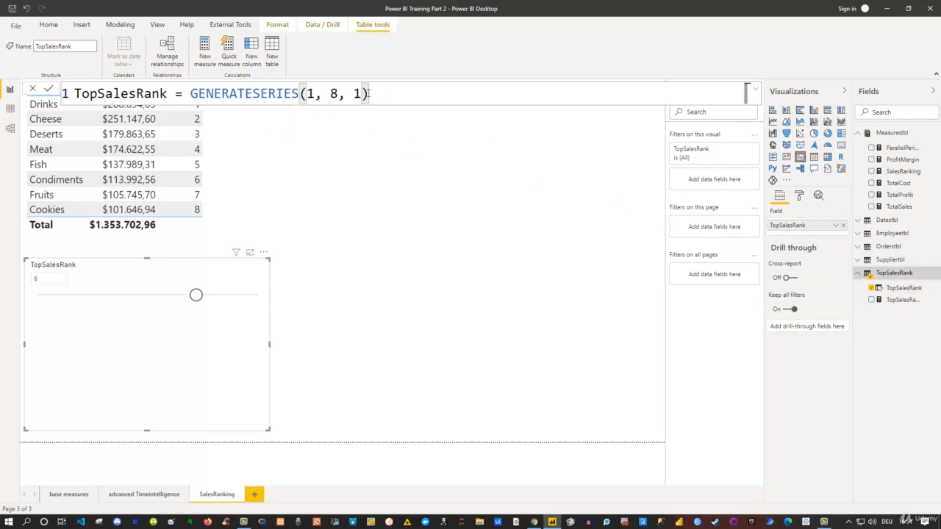
pyautogui.click(120, 24)
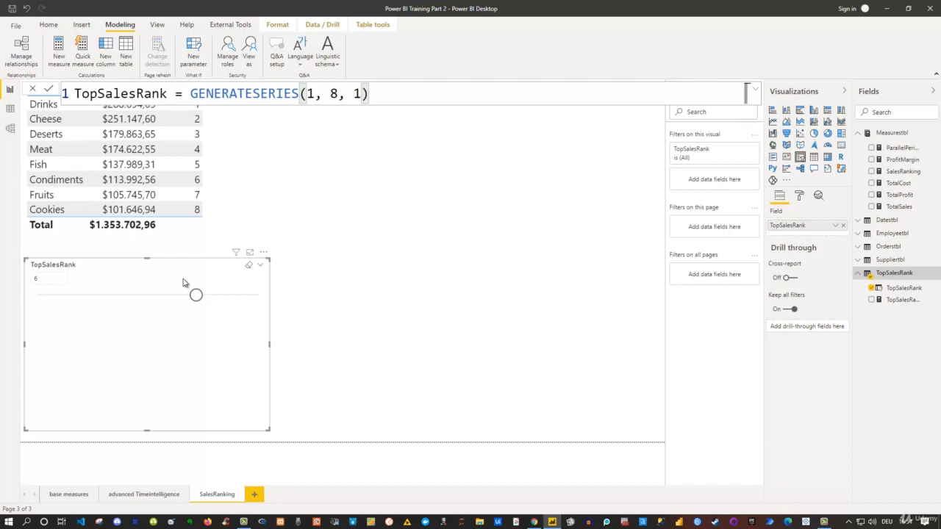
pyautogui.click(10, 108)
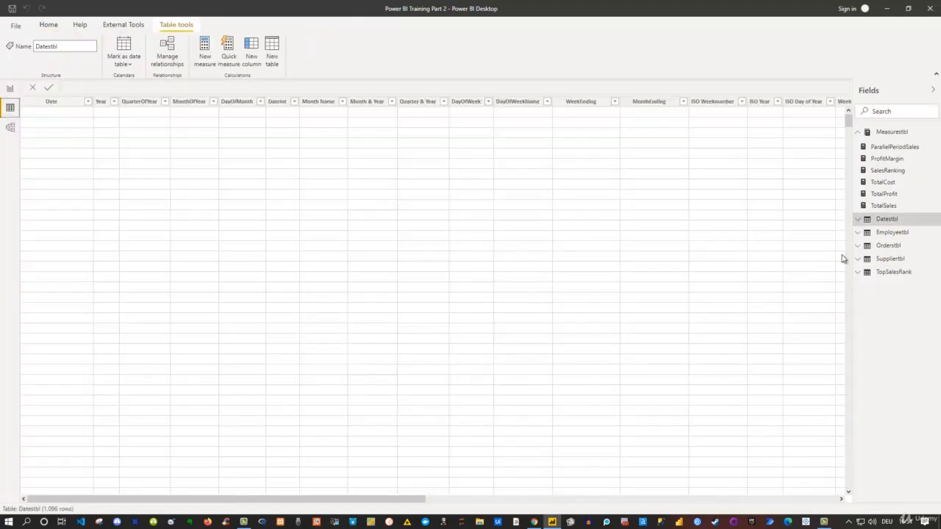
pyautogui.click(893, 272)
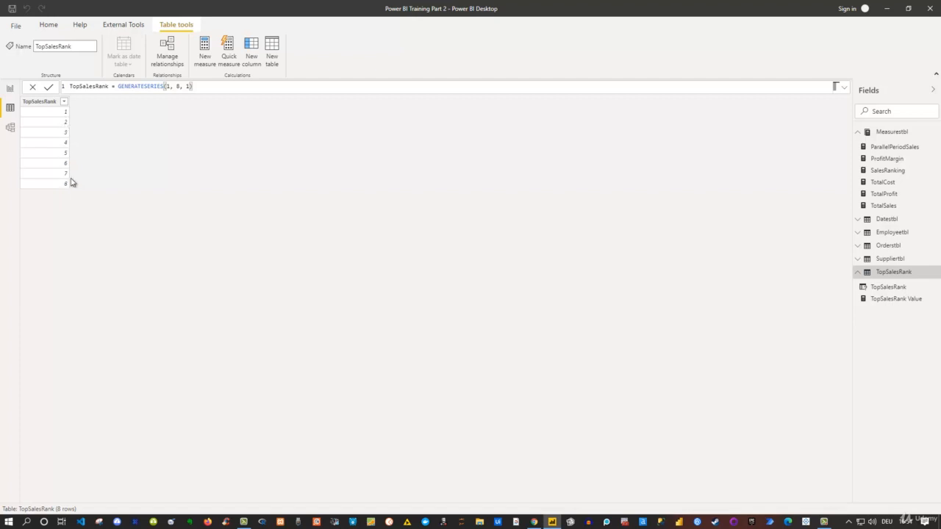
pyautogui.click(10, 89)
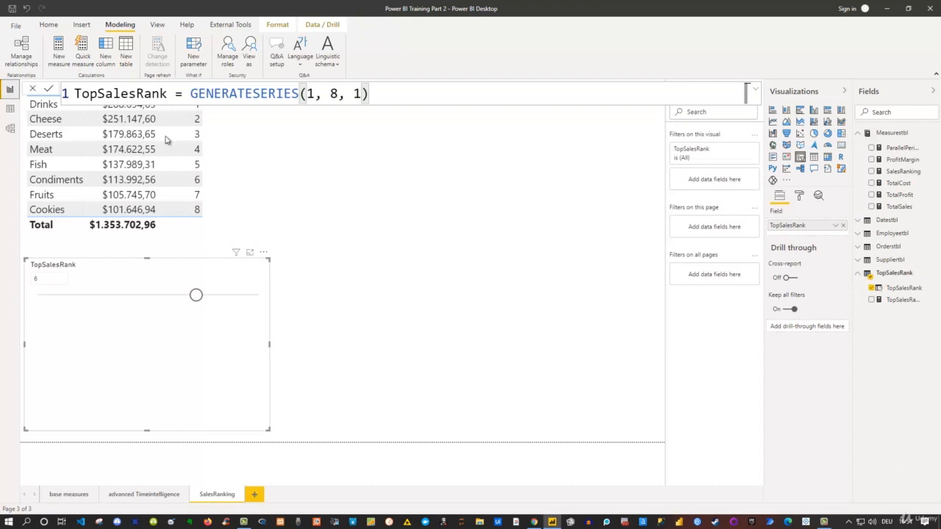
# Step: Check the SalesRanking measure's formula once more with the category table selected, and deselect everything on the canvas
pyautogui.click(229, 168)
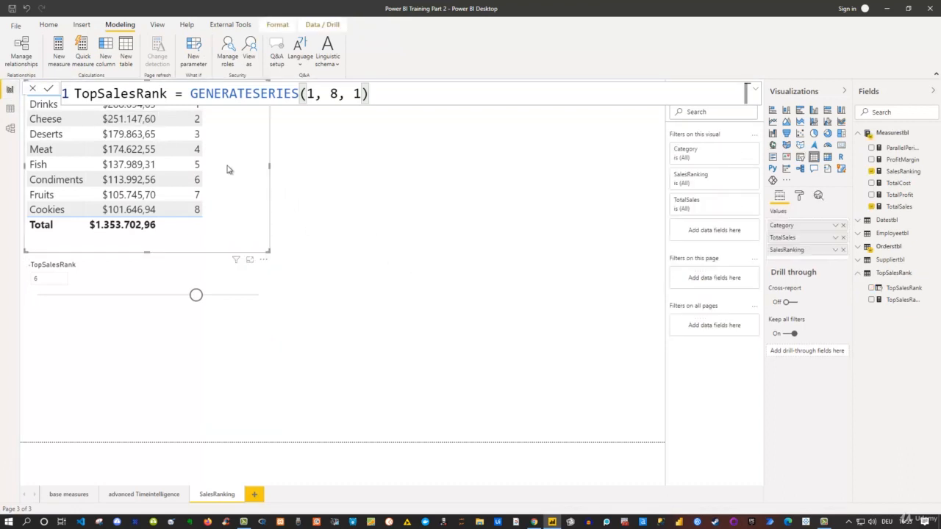
pyautogui.click(906, 172)
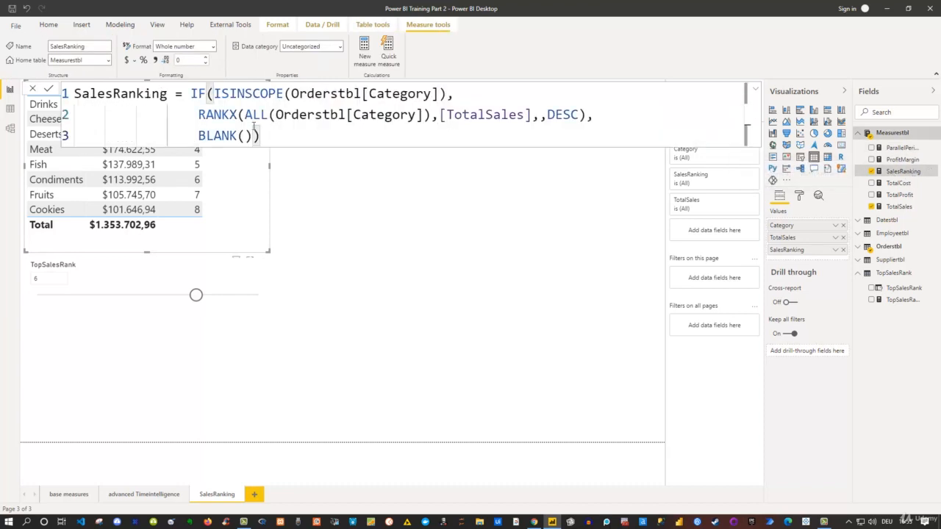
pyautogui.click(463, 238)
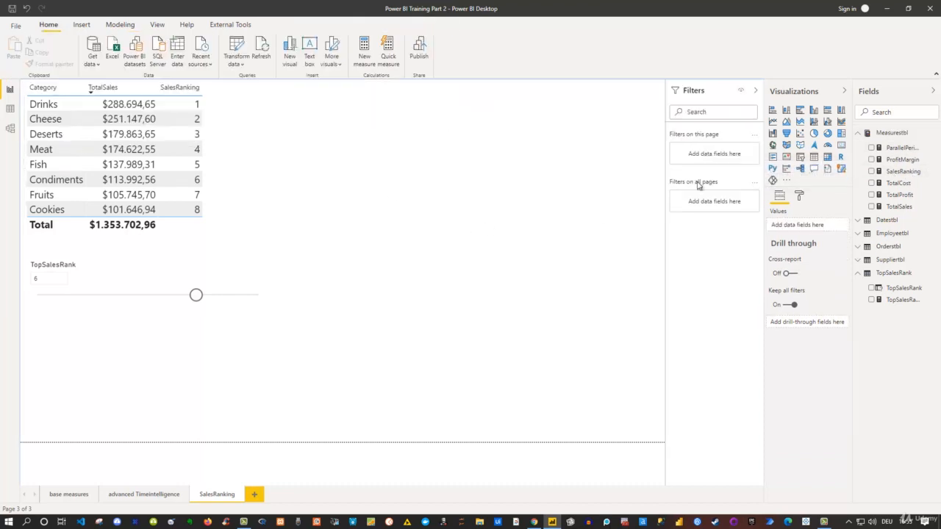
# Step: Create a new measure in Measurestbl named TopXSales and begin its formula with the IF function
pyautogui.rightClick(893, 134)
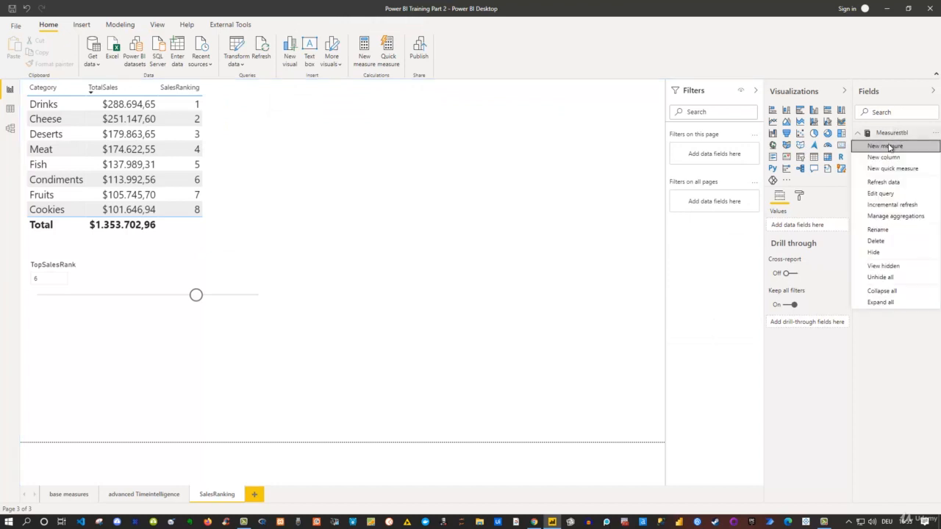
pyautogui.click(887, 147)
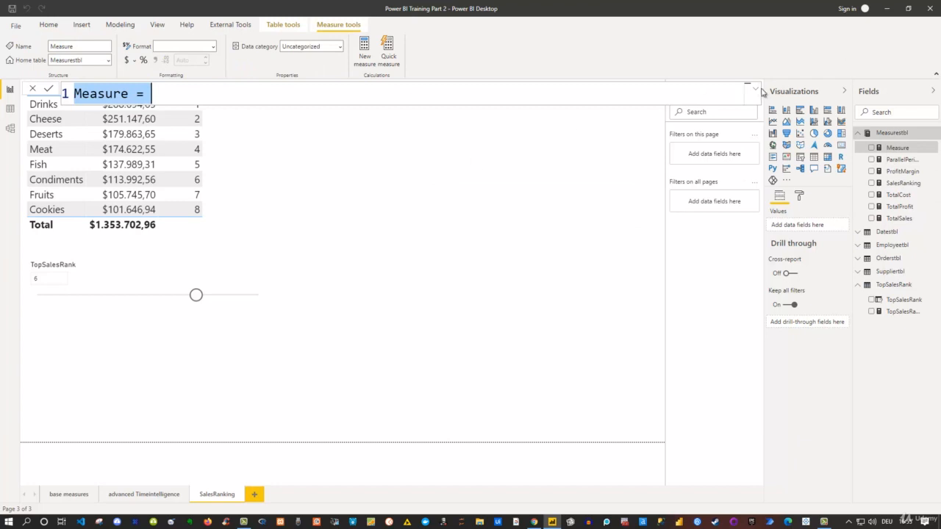
pyautogui.write('T')
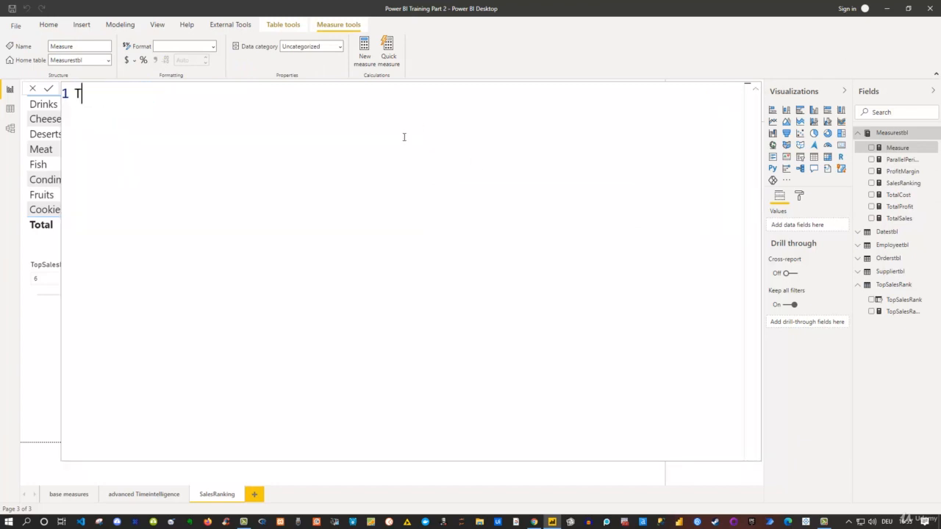
pyautogui.write('opXSales  =')
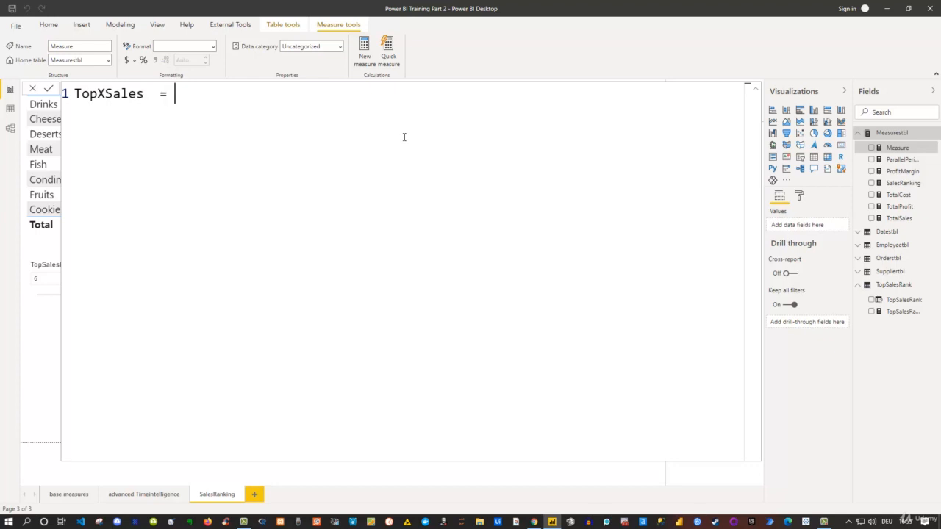
pyautogui.write(' if')
pyautogui.press('Tab')
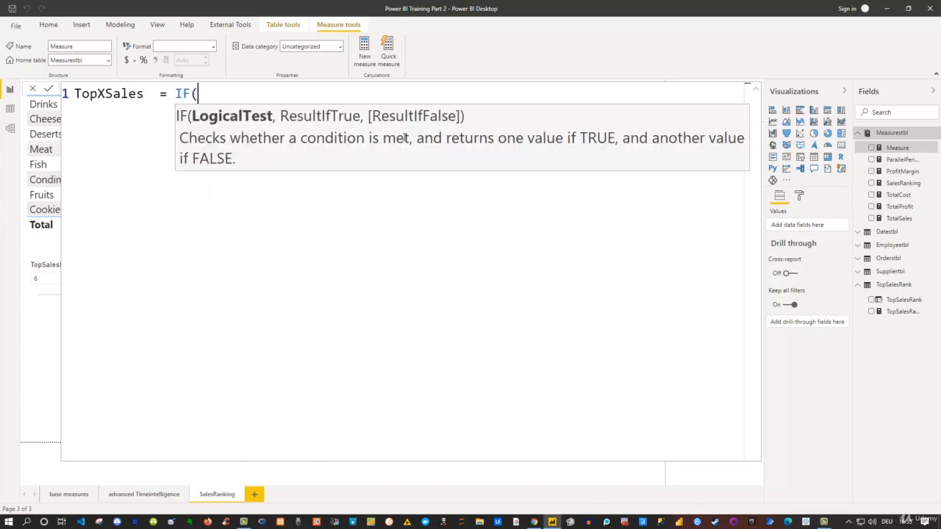
# Step: Enter the [SalesRanking] measure followed by the <= operator as the start of the IF's logical test
pyautogui.write('top')
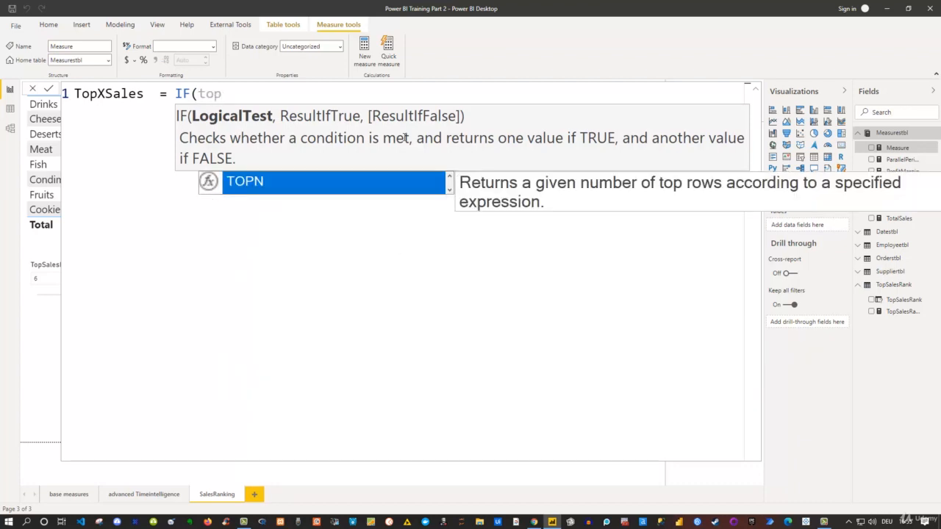
pyautogui.press('BackSpace')
pyautogui.press('BackSpace')
pyautogui.press('BackSpace')
pyautogui.write('ran')
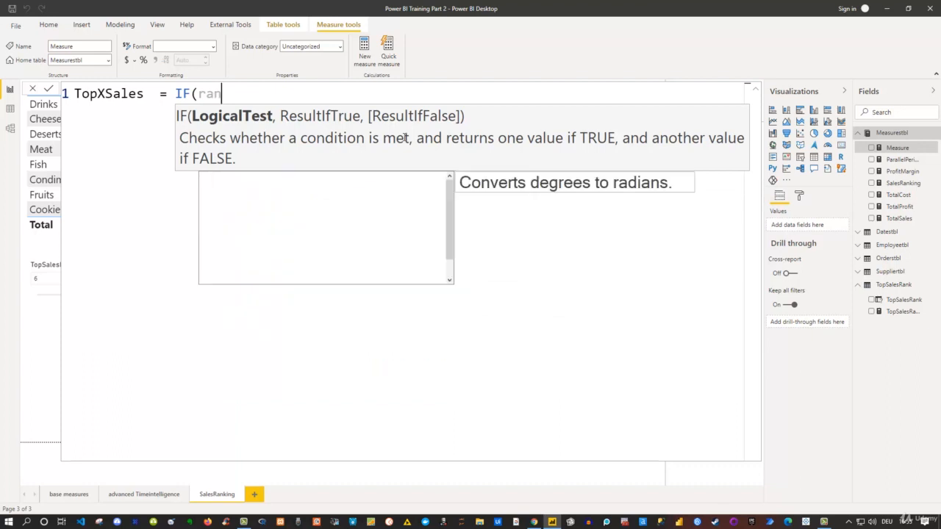
pyautogui.press('Down')
pyautogui.press('Down')
pyautogui.press('Down')
pyautogui.press('Down')
pyautogui.press('Down')
pyautogui.press('Down')
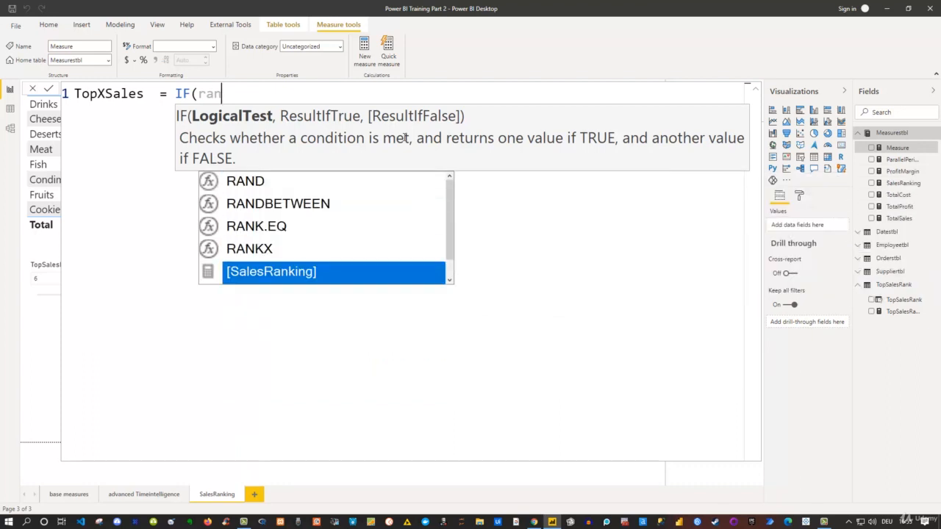
pyautogui.press('Tab')
pyautogui.write('<=')
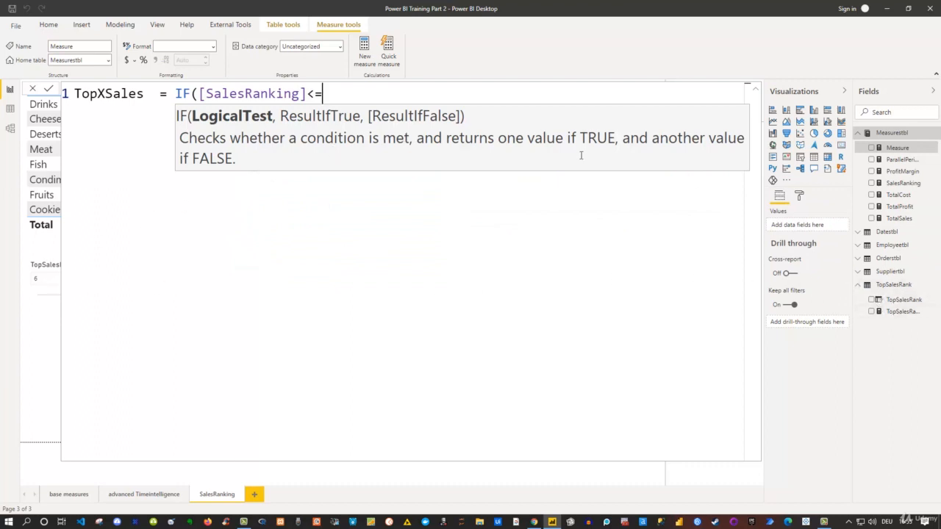
# Step: Complete the IF's logical test in TopXSales by comparing against the TopSalesRank[TopSalesRank Value] measure, ending with a comma
pyautogui.write('top')
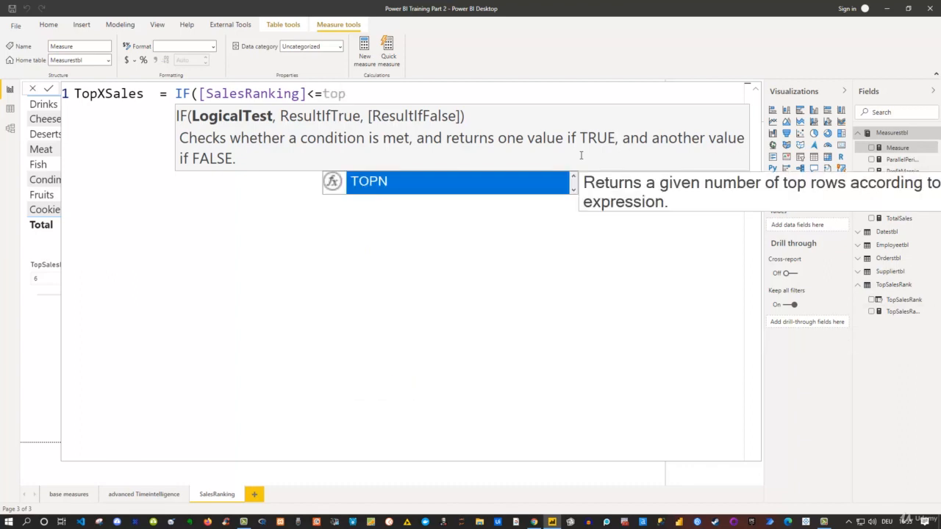
pyautogui.press('BackSpace')
pyautogui.press('BackSpace')
pyautogui.press('BackSpace')
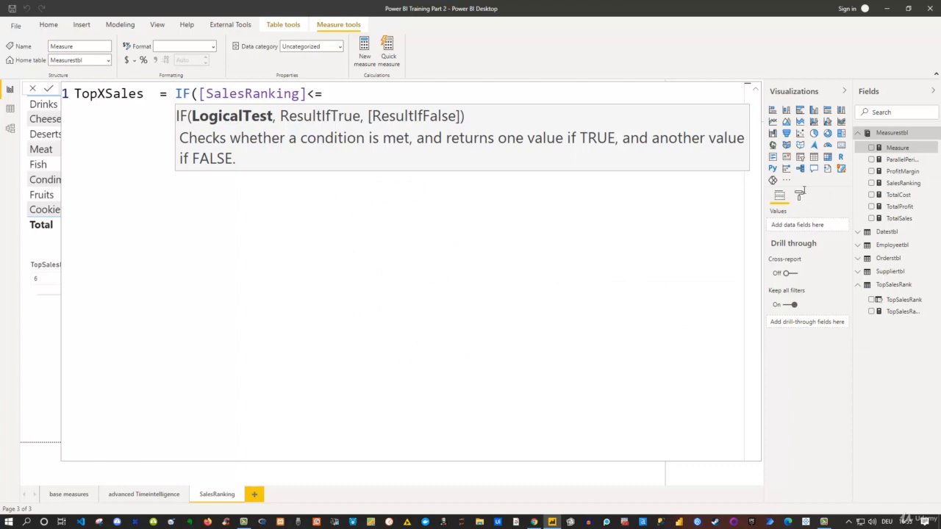
pyautogui.write('To')
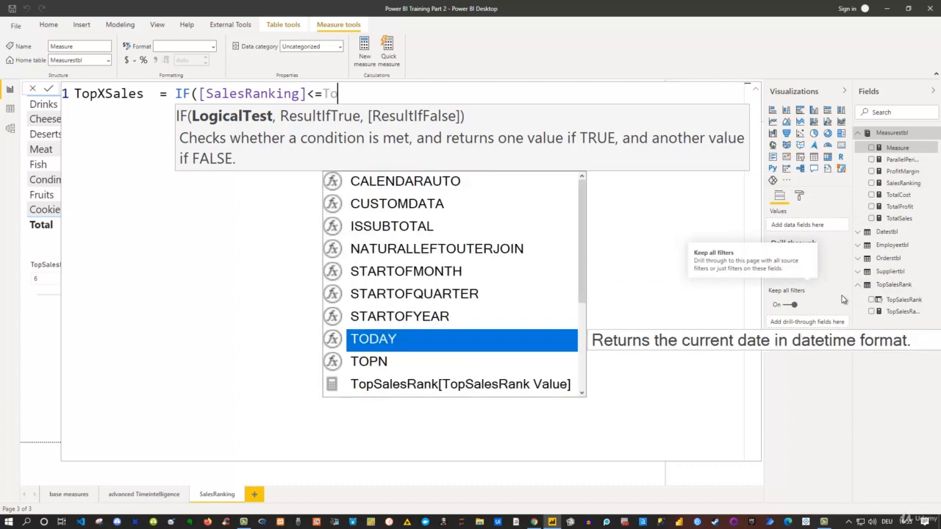
pyautogui.press('Escape')
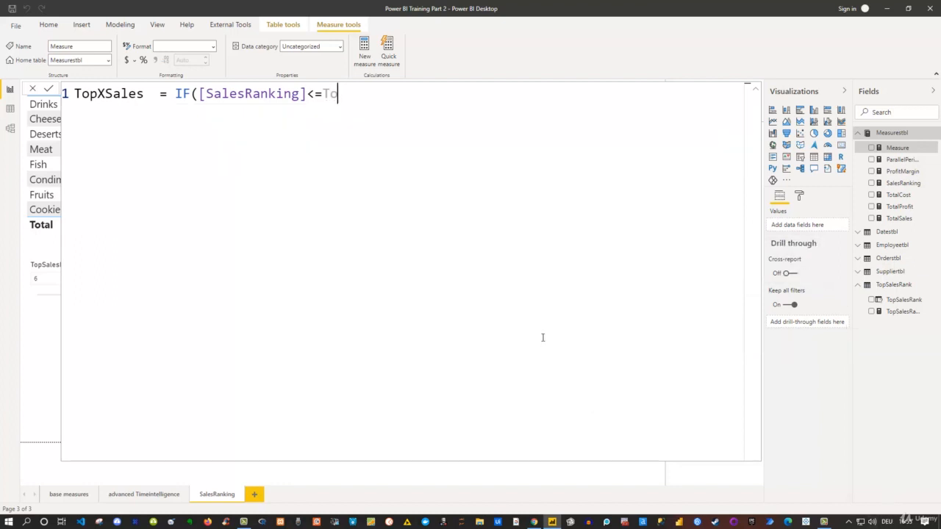
pyautogui.write('p')
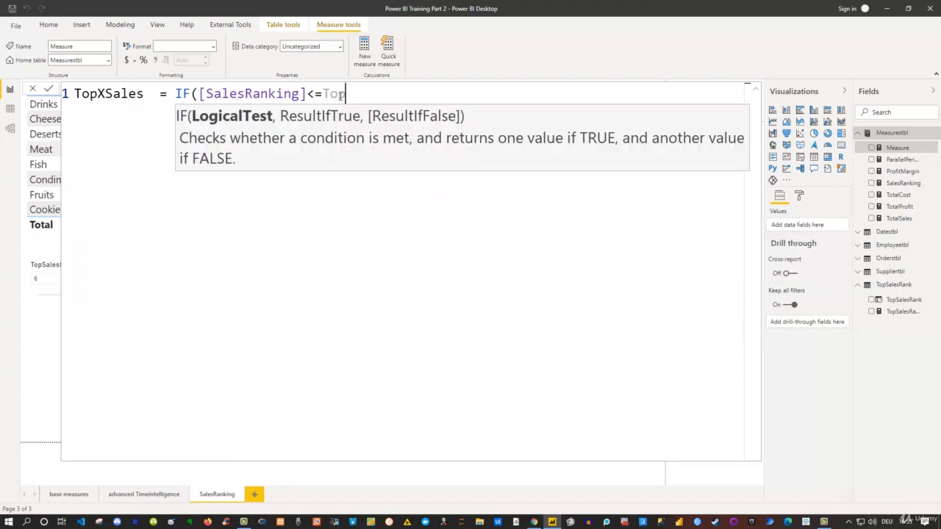
pyautogui.press('Down')
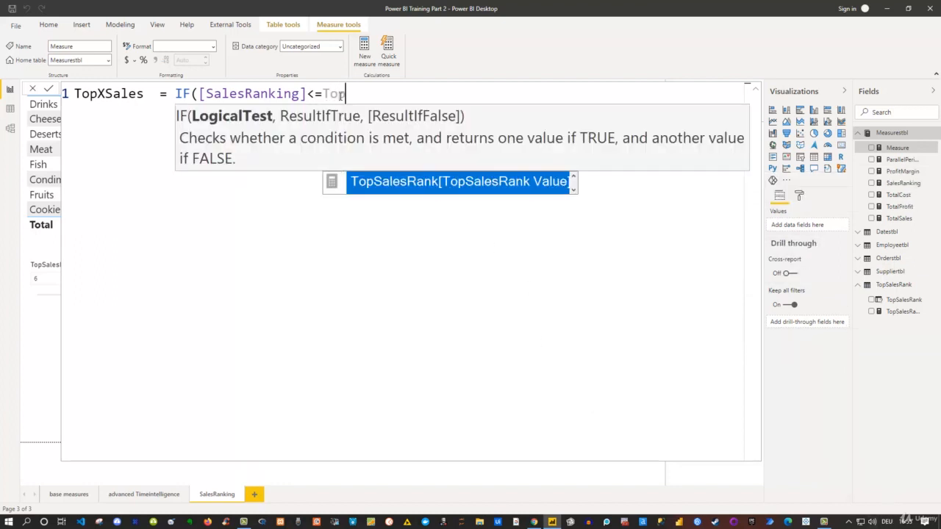
pyautogui.press('Tab')
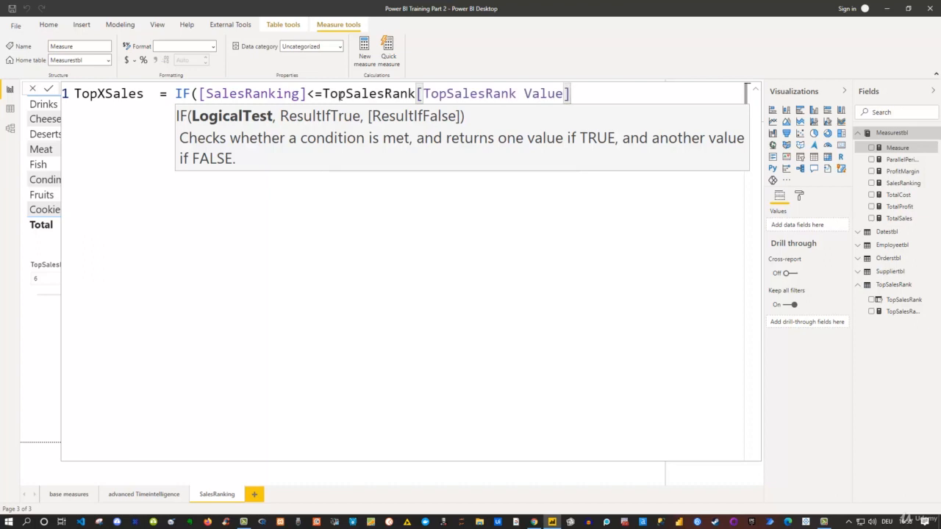
pyautogui.write(',')
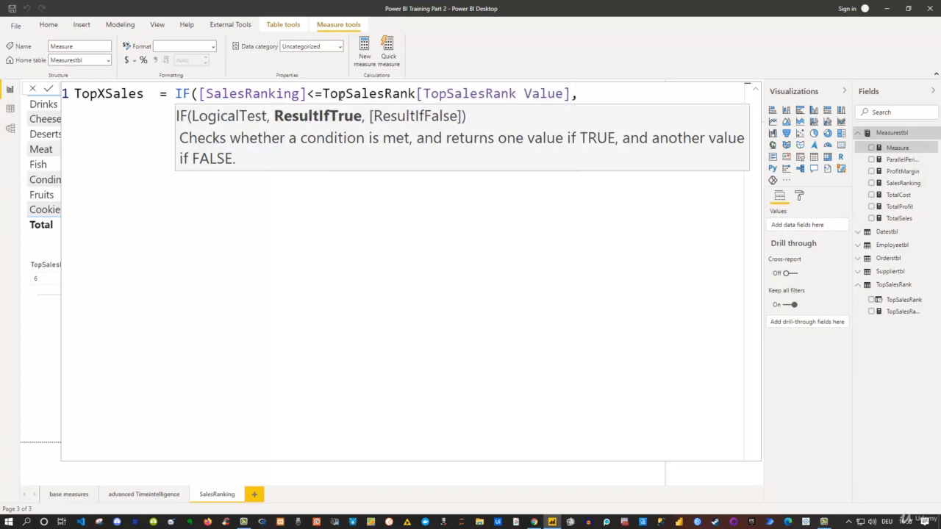
# Step: Return [TotalSales] when the test is true and BLANK() otherwise, and close the IF formula
pyautogui.write('Tota')
pyautogui.write('lS')
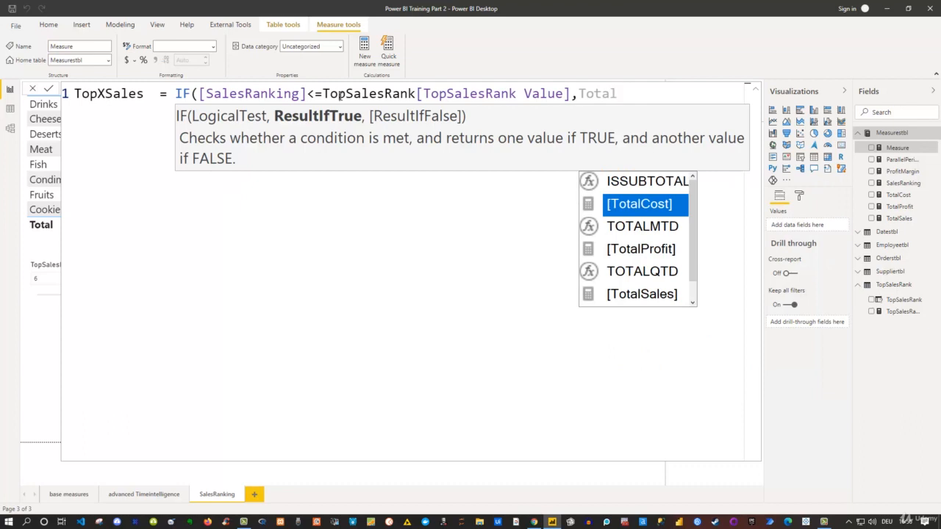
pyautogui.press('Tab')
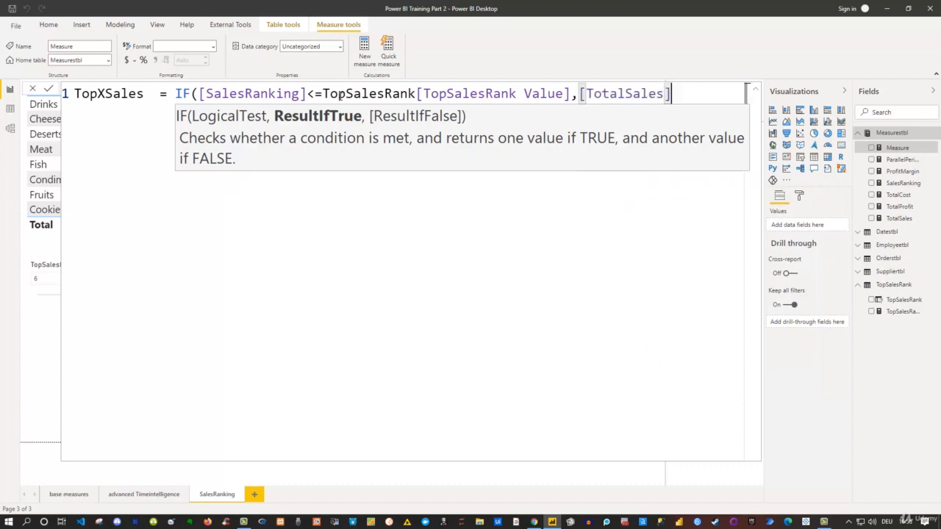
pyautogui.write(',')
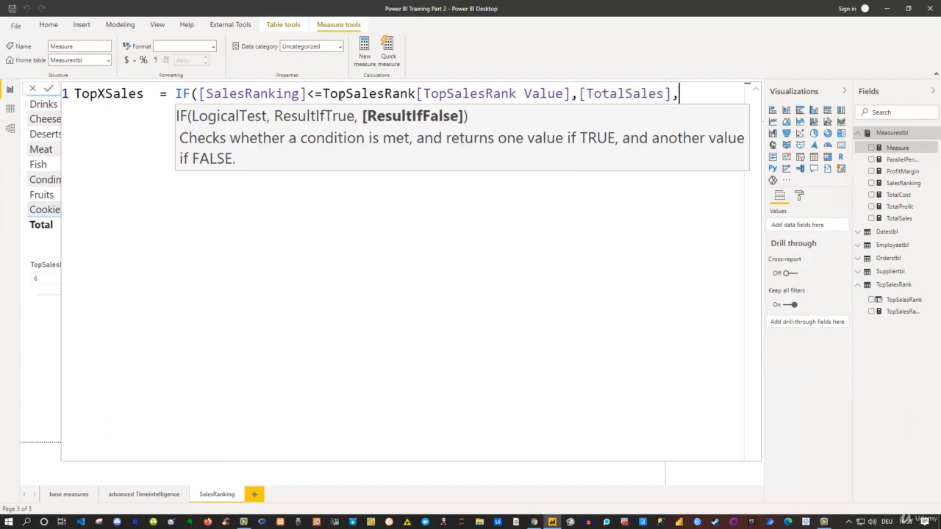
pyautogui.write('Bla')
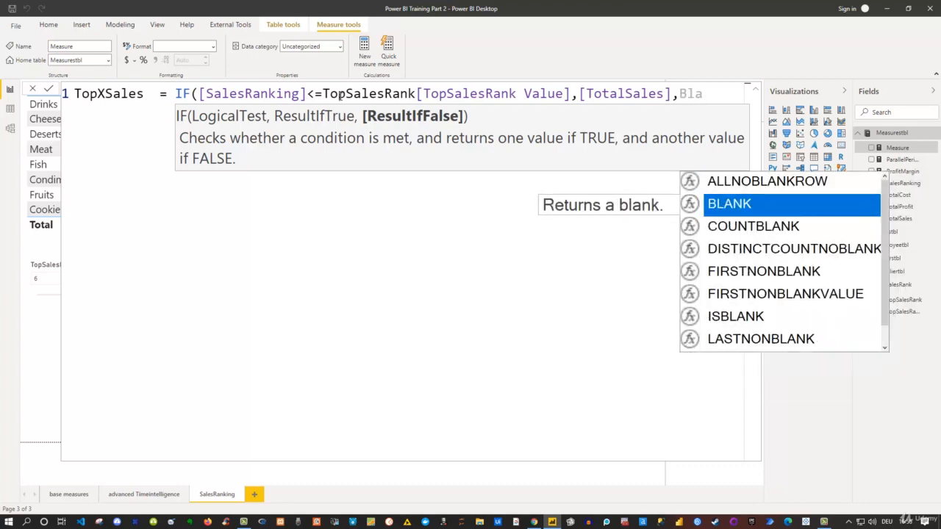
pyautogui.press('Tab')
pyautogui.write('))')
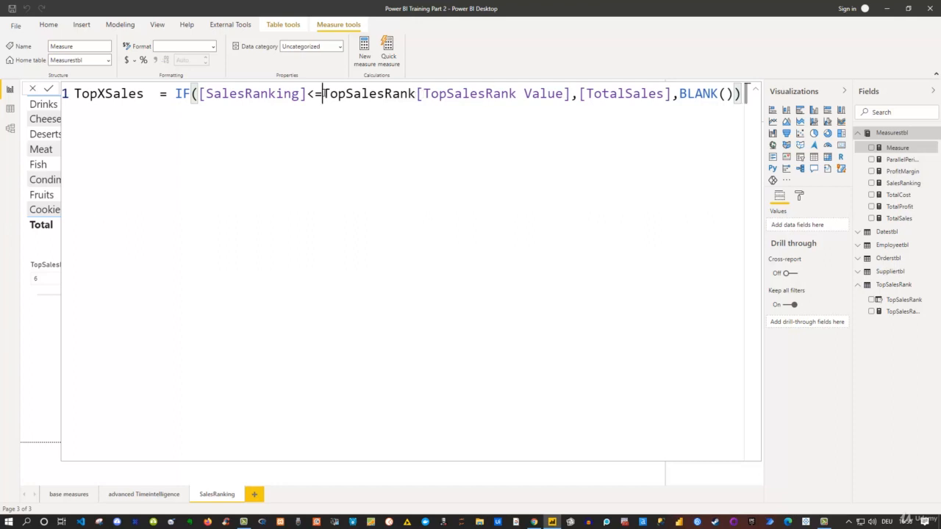
# Step: Check the TopSalesRank Value reference against the ranking table and slicer, and commit the TopXSales measure
pyautogui.moveTo(322, 93); pyautogui.dragTo(572, 94)
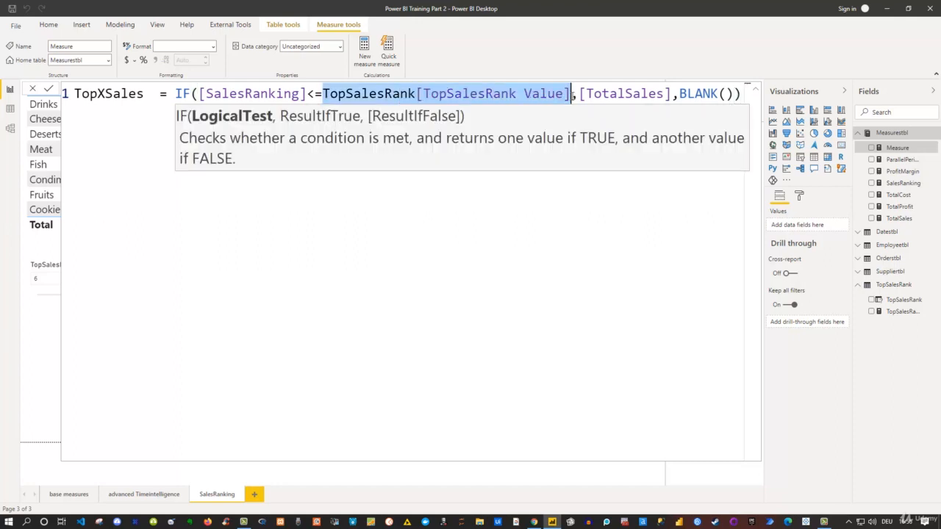
pyautogui.click(755, 90)
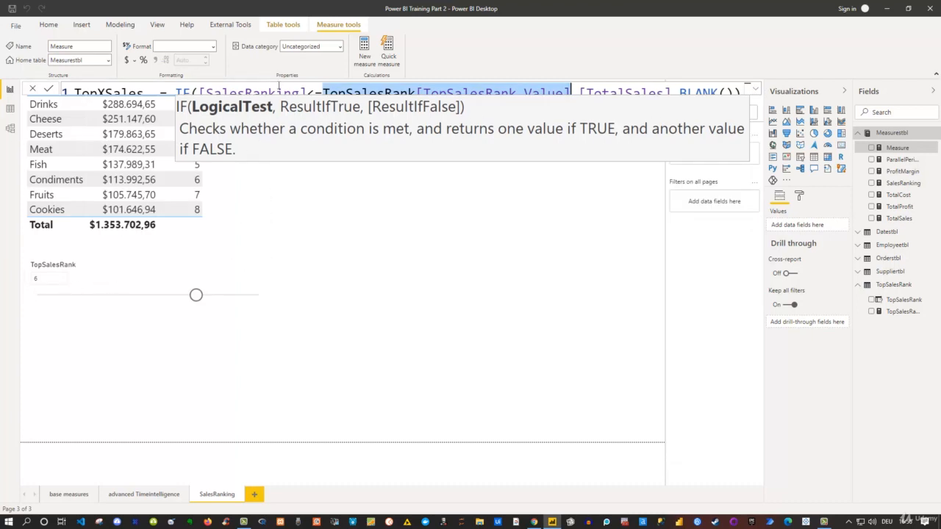
pyautogui.click(755, 89)
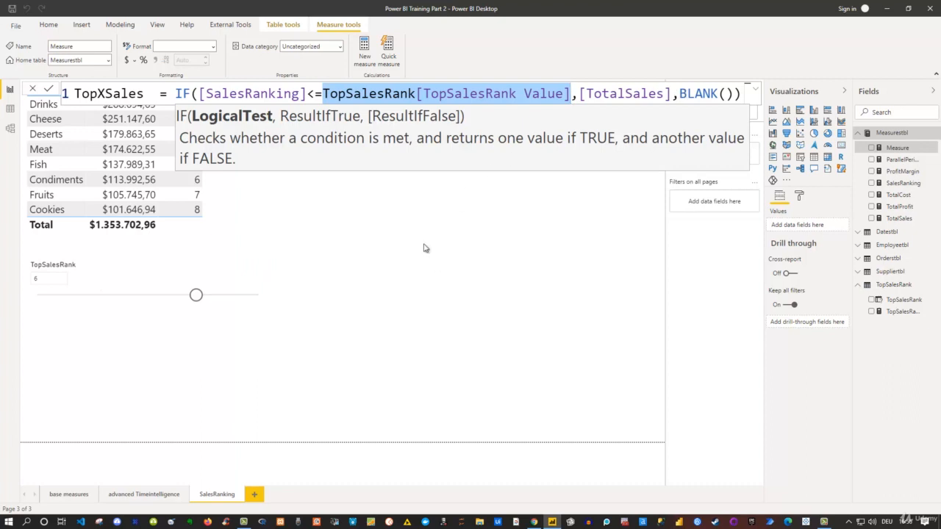
pyautogui.press('Escape')
pyautogui.press('Return')
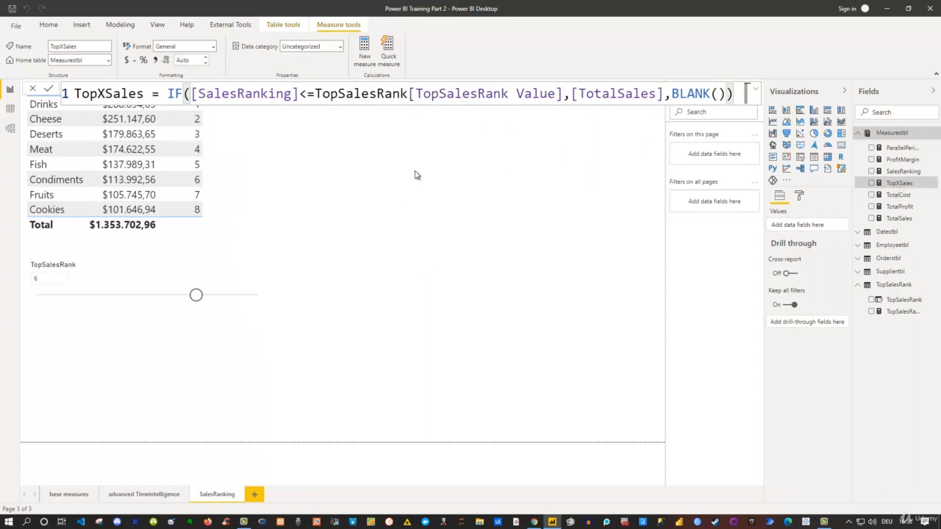
# Step: Duplicate the category ranking table and place the copy beside the original at the page's far edge
pyautogui.click(346, 177)
pyautogui.click(246, 166)
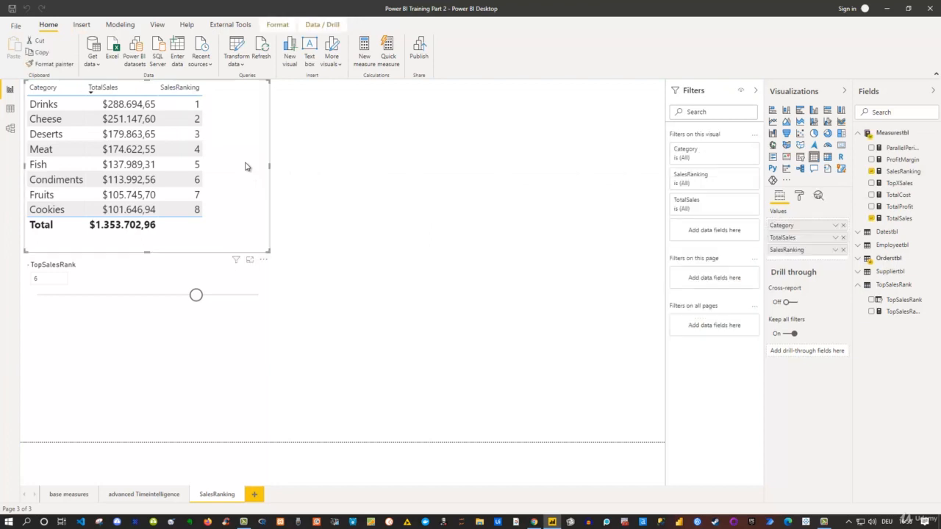
pyautogui.hotkey('ctrl', 'c')
pyautogui.hotkey('ctrl', 'v')
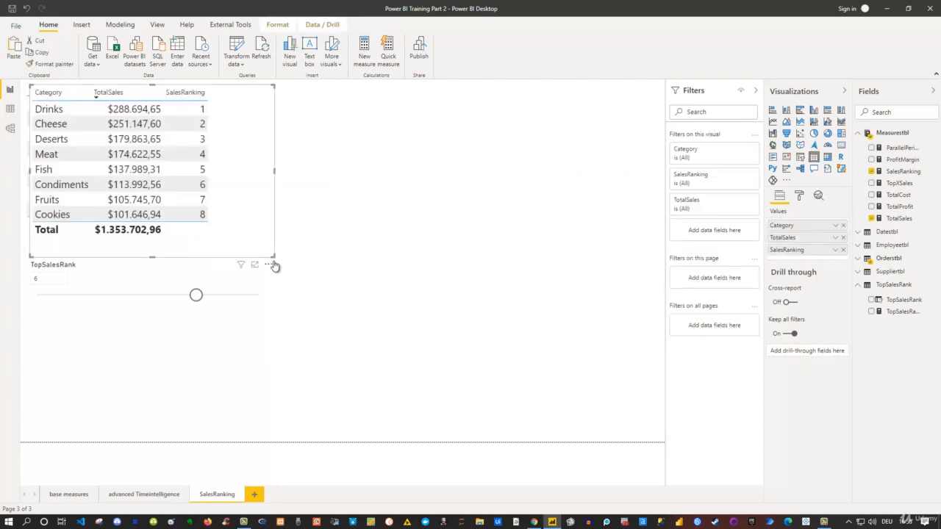
pyautogui.moveTo(272, 254); pyautogui.dragTo(660, 216)
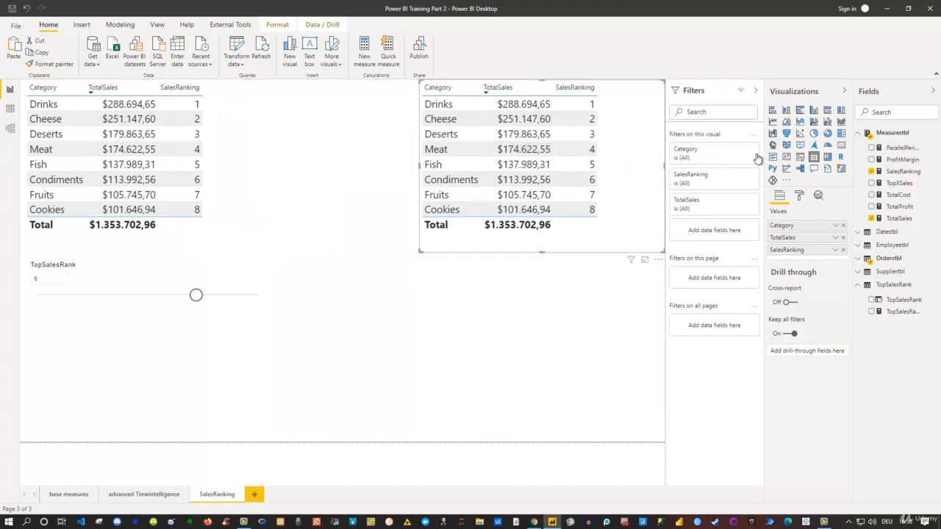
# Step: Add the TopXSales measure to the copied table and reposition and widen the table so all columns fit
pyautogui.click(872, 184)
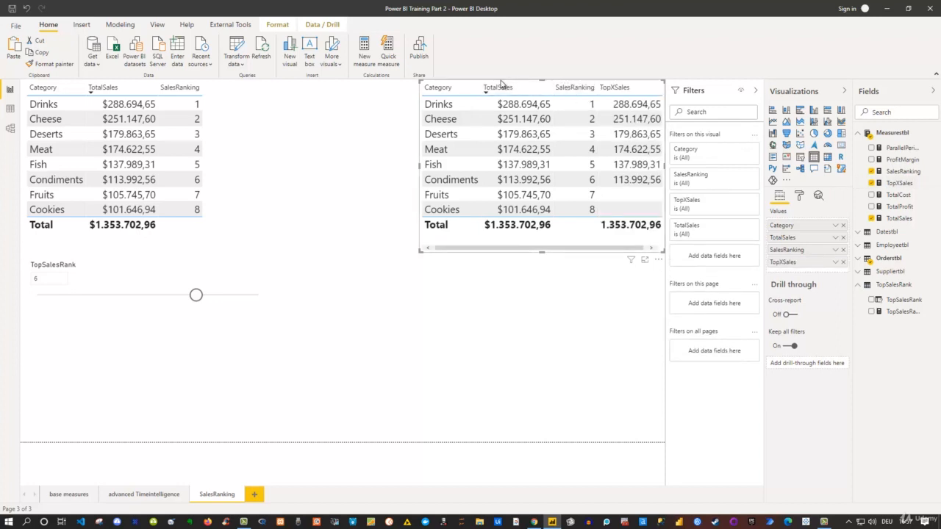
pyautogui.moveTo(661, 263); pyautogui.dragTo(602, 257)
pyautogui.moveTo(604, 166); pyautogui.dragTo(652, 168)
pyautogui.click(581, 104)
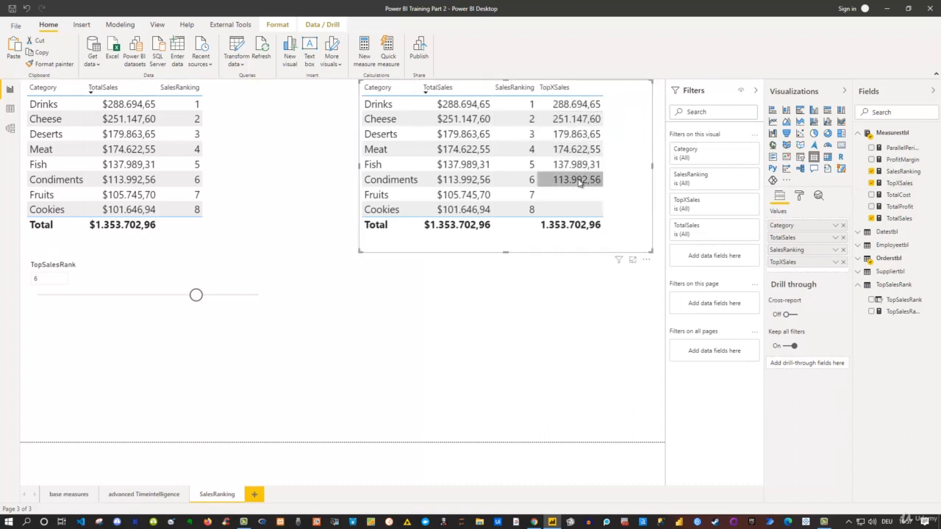
# Step: Set the TopSalesRank slicer to 3 to test the TopXSales column
pyautogui.click(53, 280)
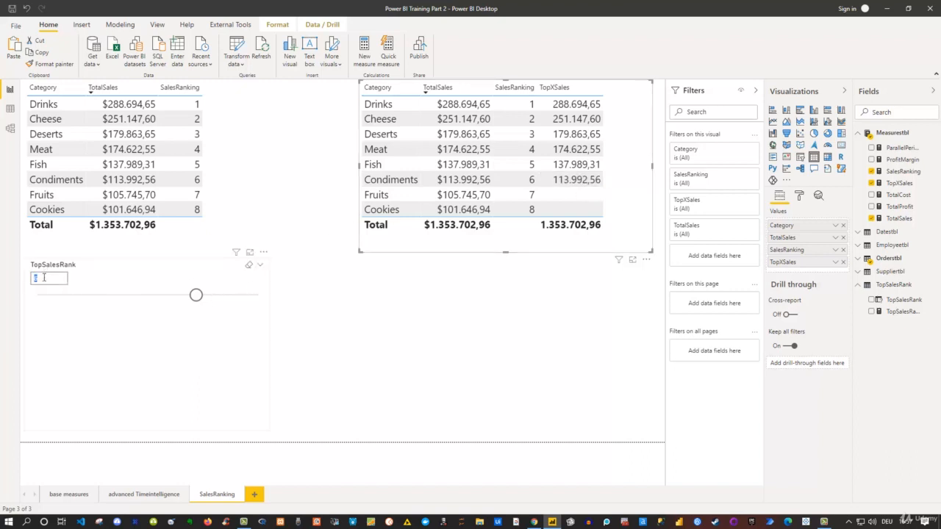
pyautogui.moveTo(43, 278); pyautogui.dragTo(35, 278)
pyautogui.press('Return')
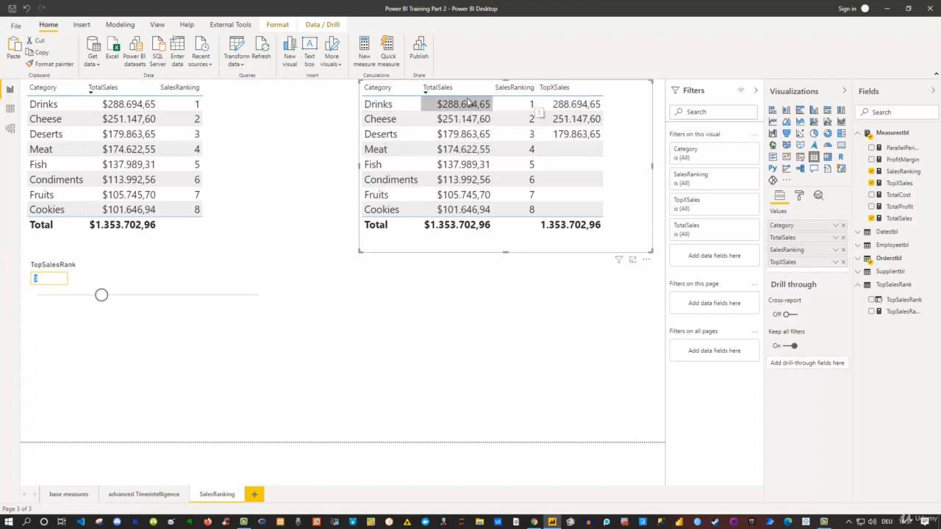
# Step: Remove the TotalSales and SalesRanking fields from the copied table, keeping only Category and TopXSales
pyautogui.click(843, 237)
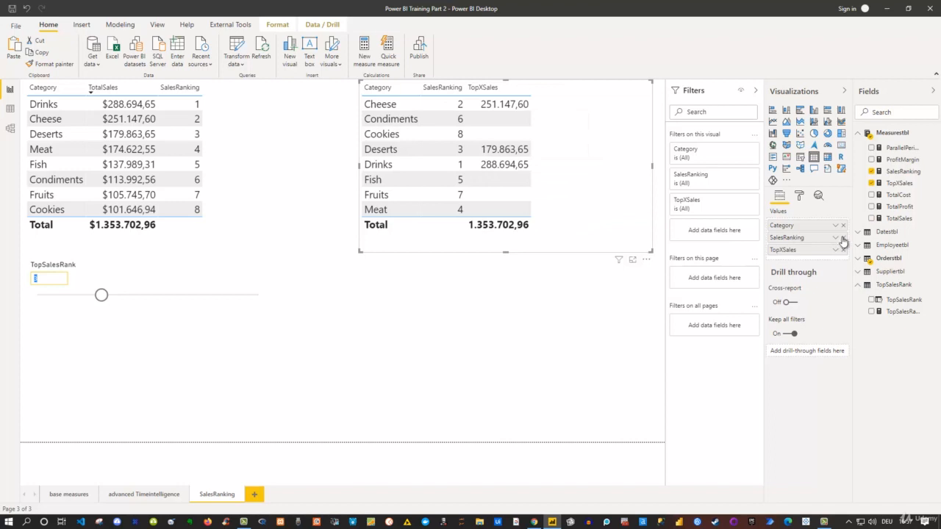
pyautogui.click(843, 238)
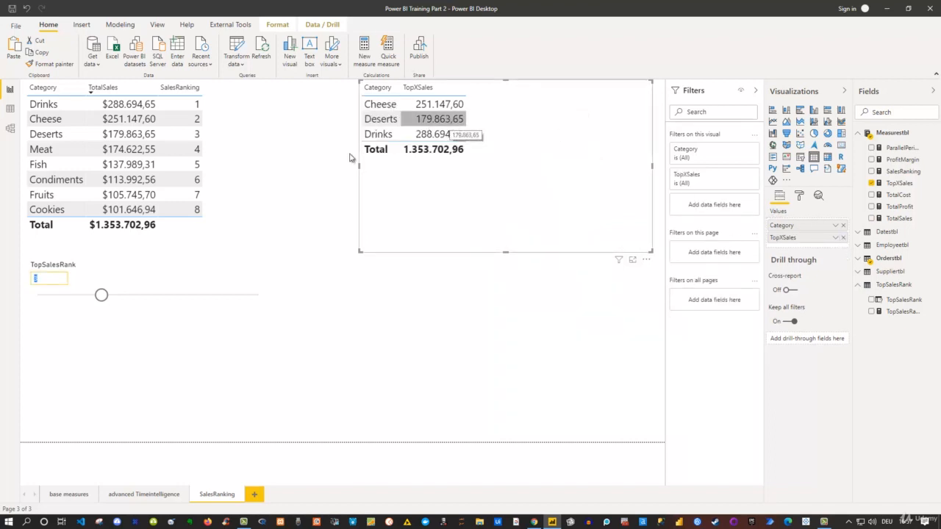
# Step: Set the TopSalesRank slicer to 5 and locate the command that creates what-if parameters
pyautogui.moveTo(100, 296); pyautogui.dragTo(123, 296)
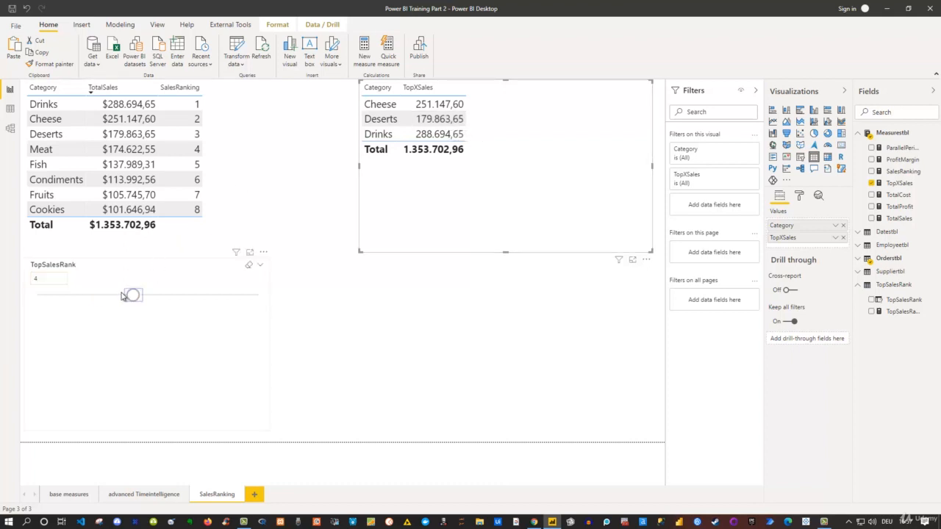
pyautogui.click(160, 296)
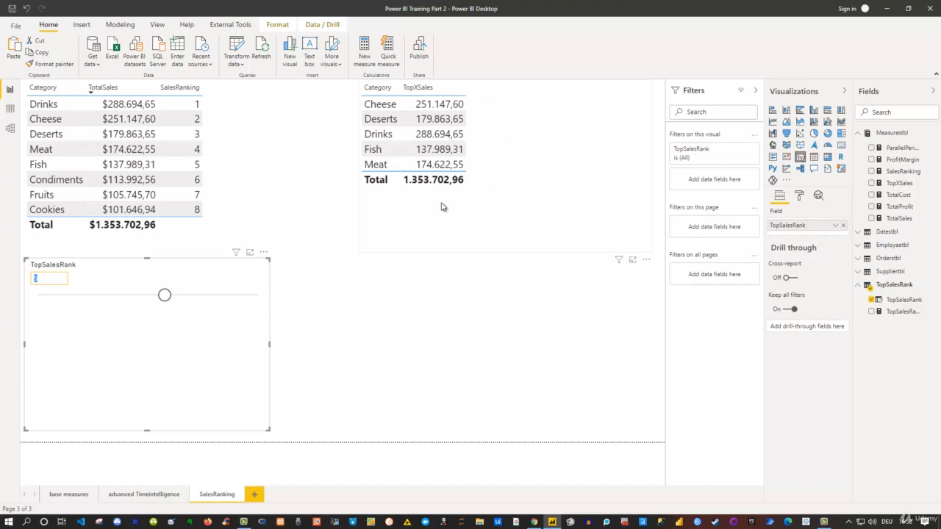
pyautogui.click(116, 25)
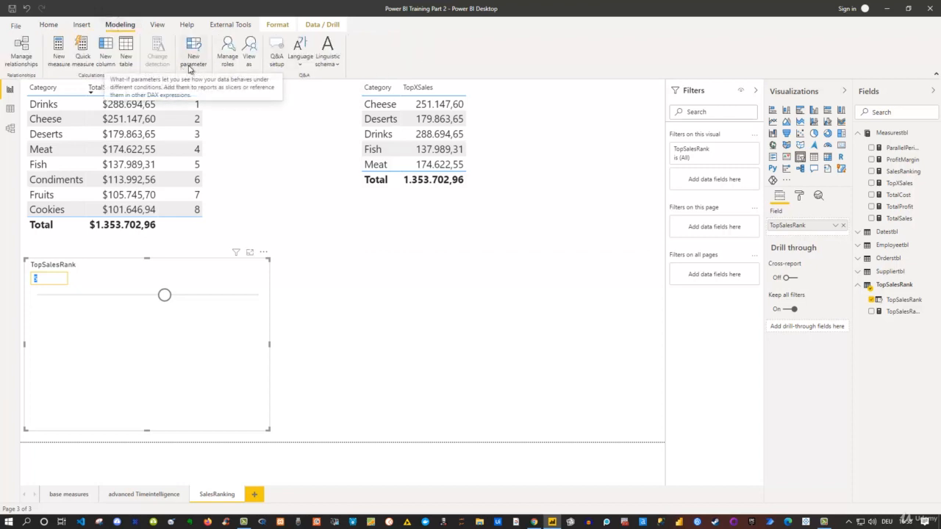